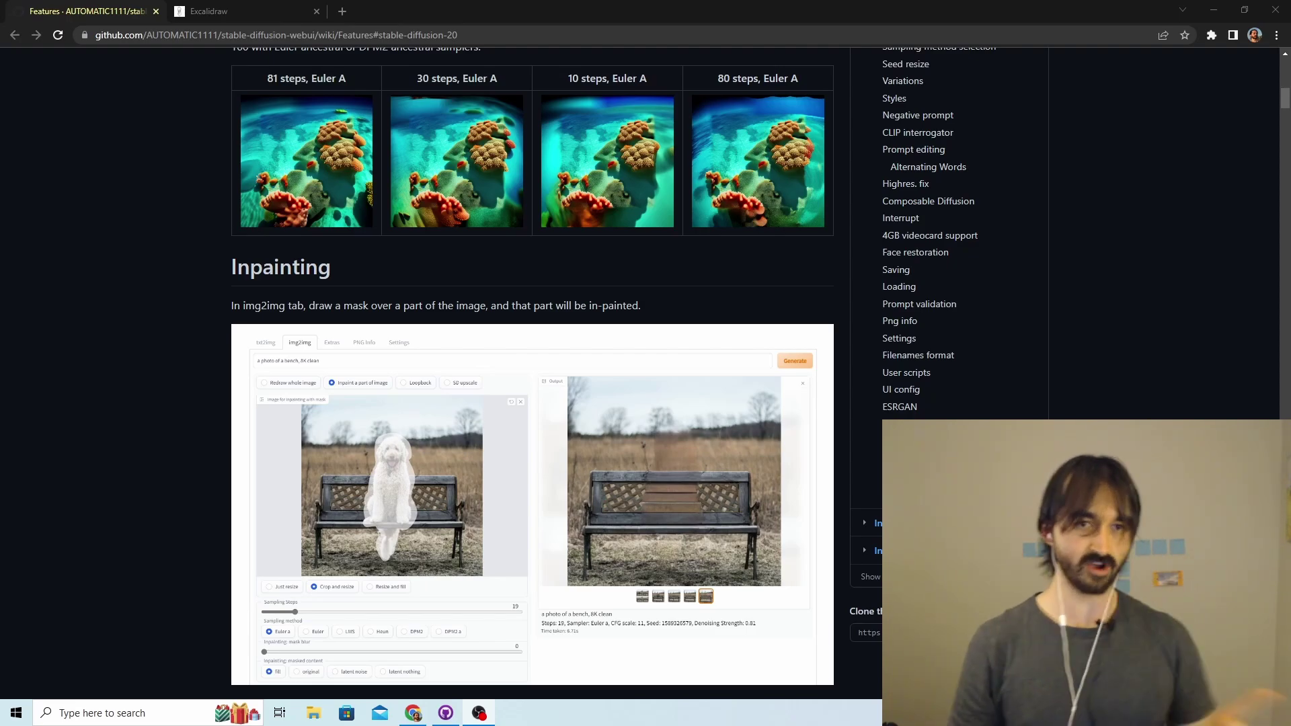
Scroll the Features wiki back to the top and switch to the Excalidraw checklist tab
scroll(734, 381, "up", 15)
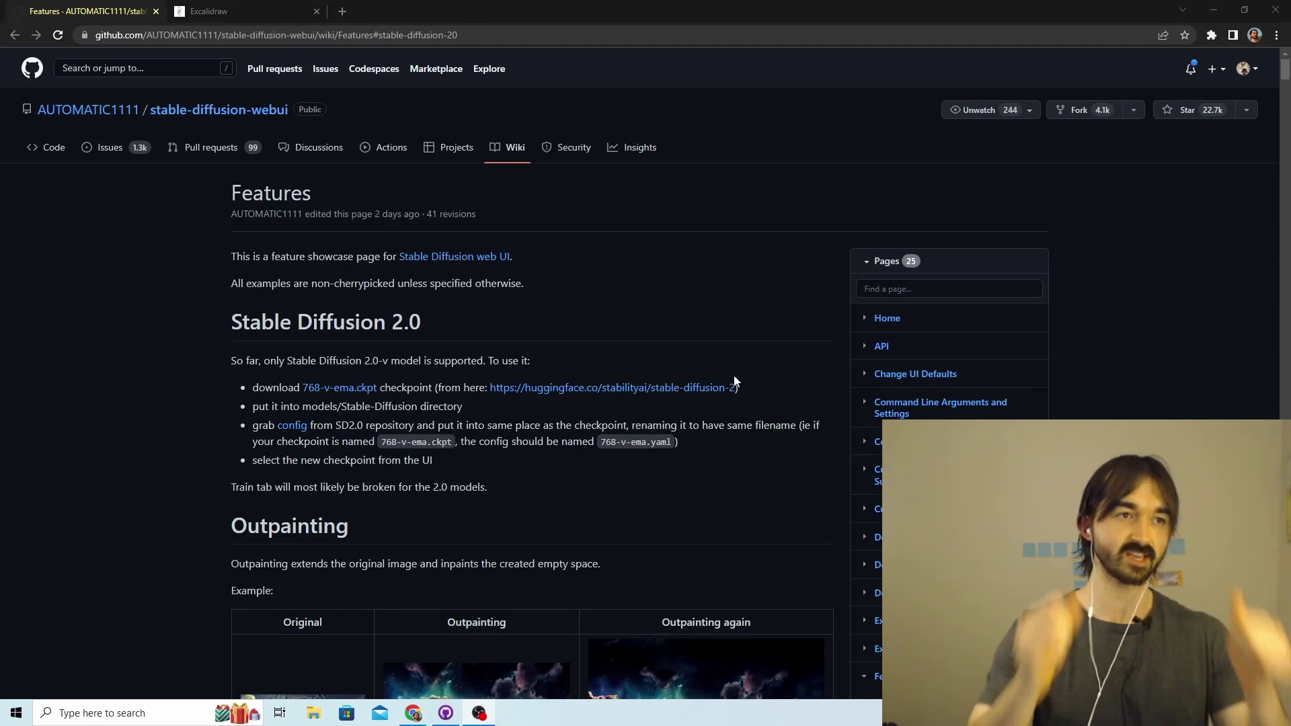
key("ctrl+Tab")
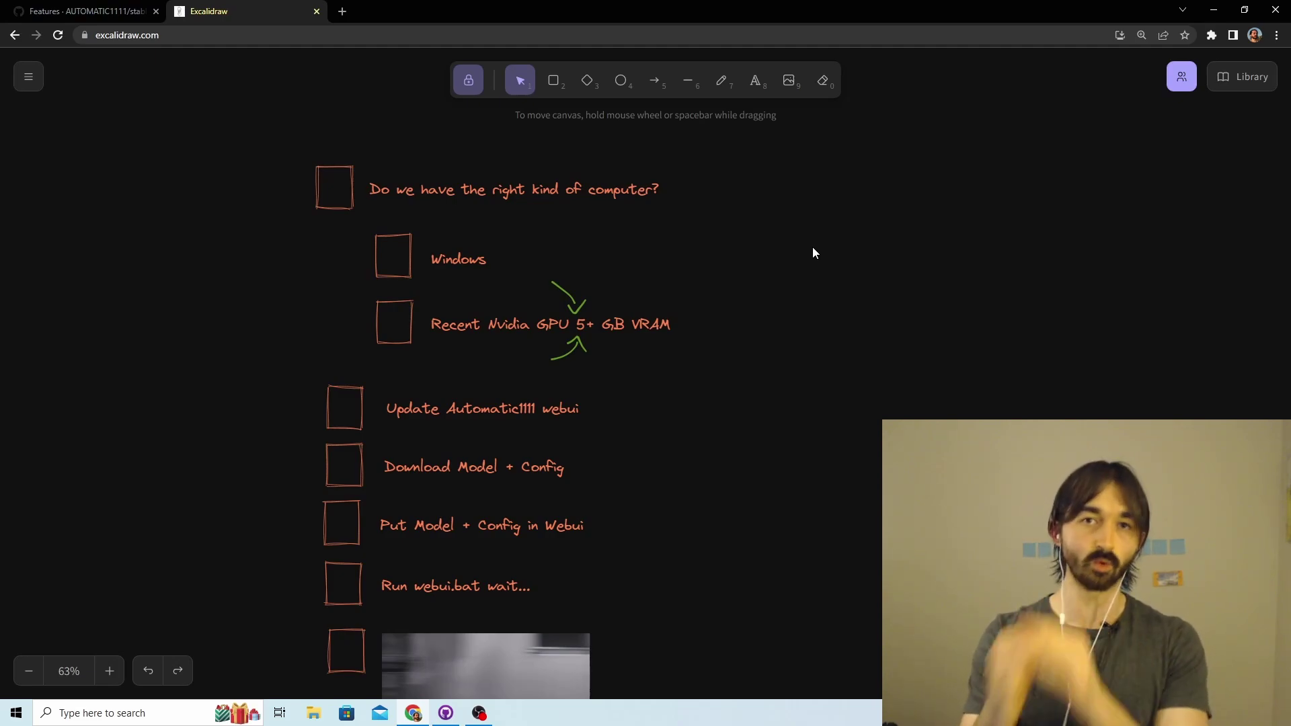
With the pencil, draw green ticks in the Windows, Recent Nvidia GPU and right-kind-of-computer boxes
left_click(718, 81)
mouse_move(388, 248)
left_mouse_down()
mouse_move(400, 270)
mouse_move(485, 217)
left_mouse_up()
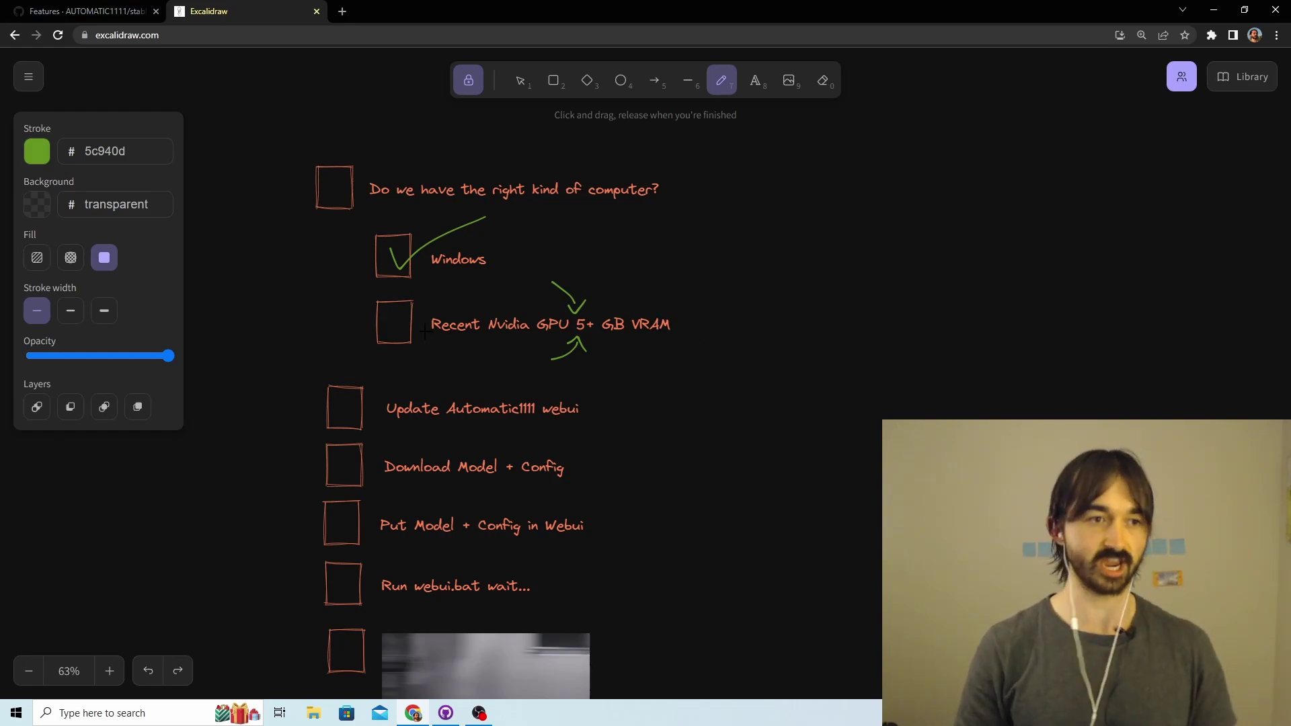
left_click_drag(392, 313, 459, 306)
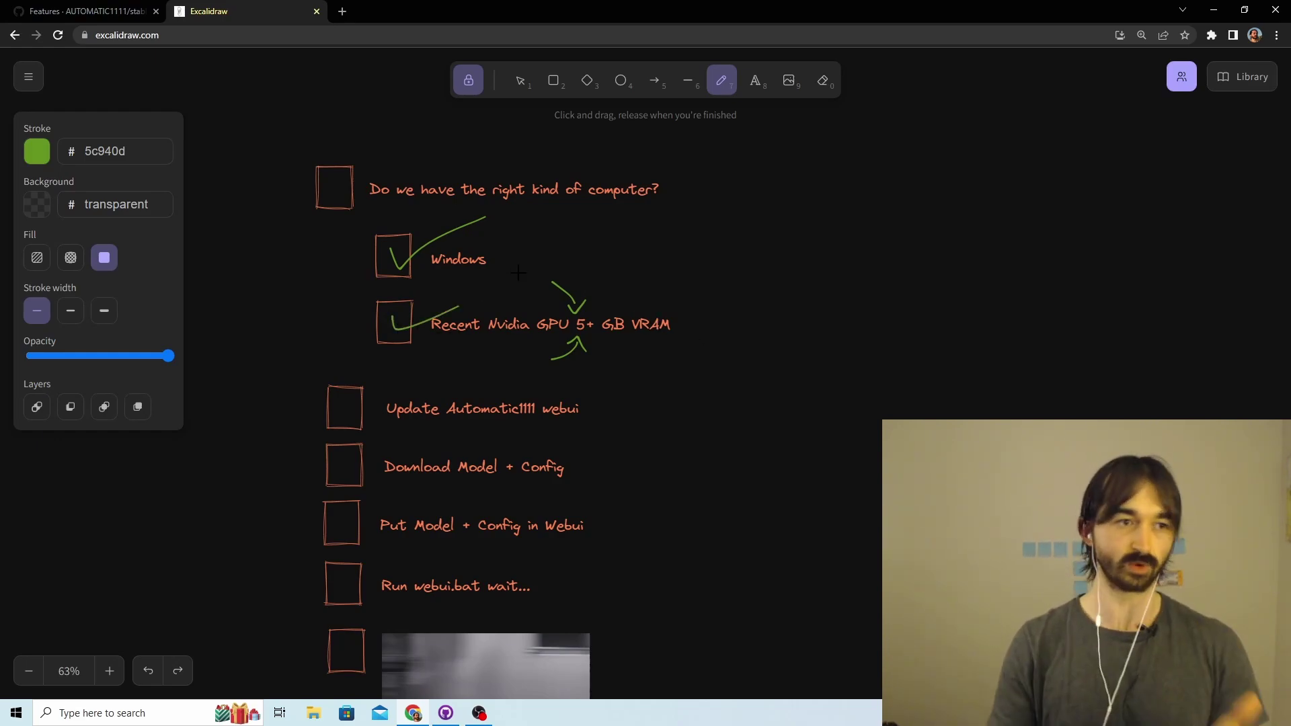
left_click_drag(320, 173, 364, 161)
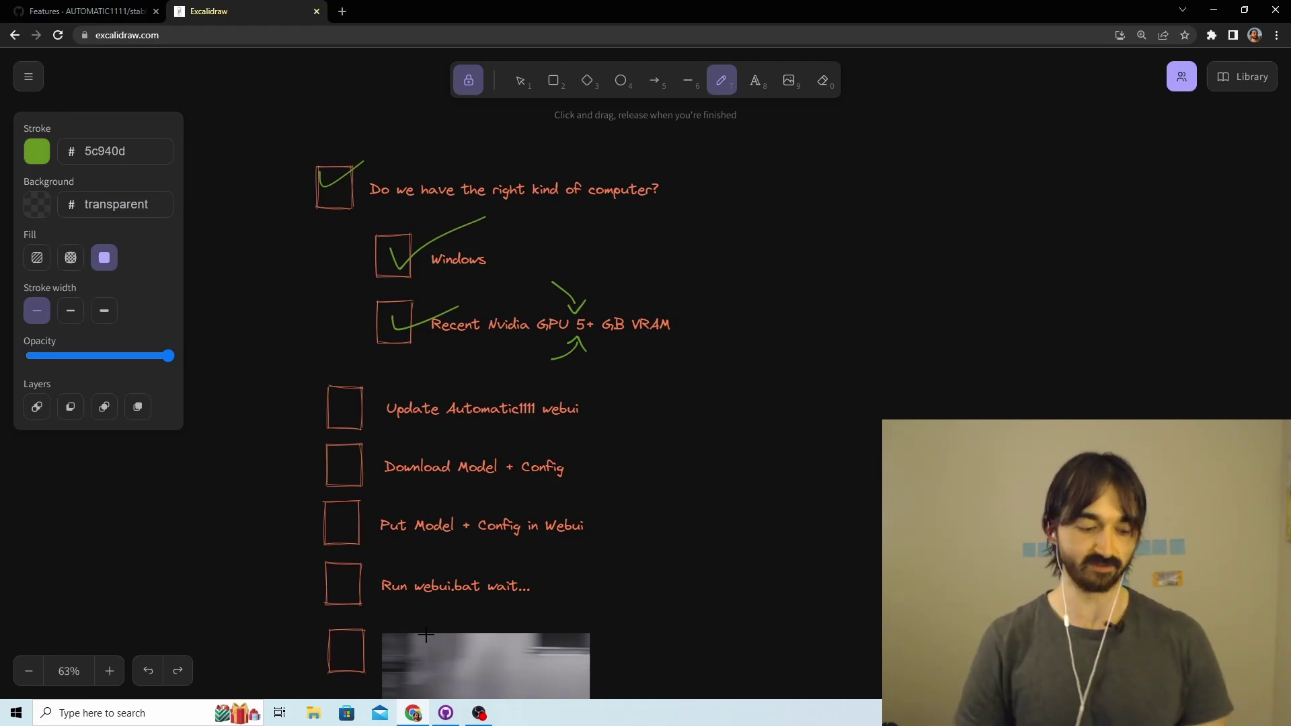
Launch GitHub Desktop from a 'git' search and fetch origin for stable-diffusion-webui
key("super")
type("gitb")
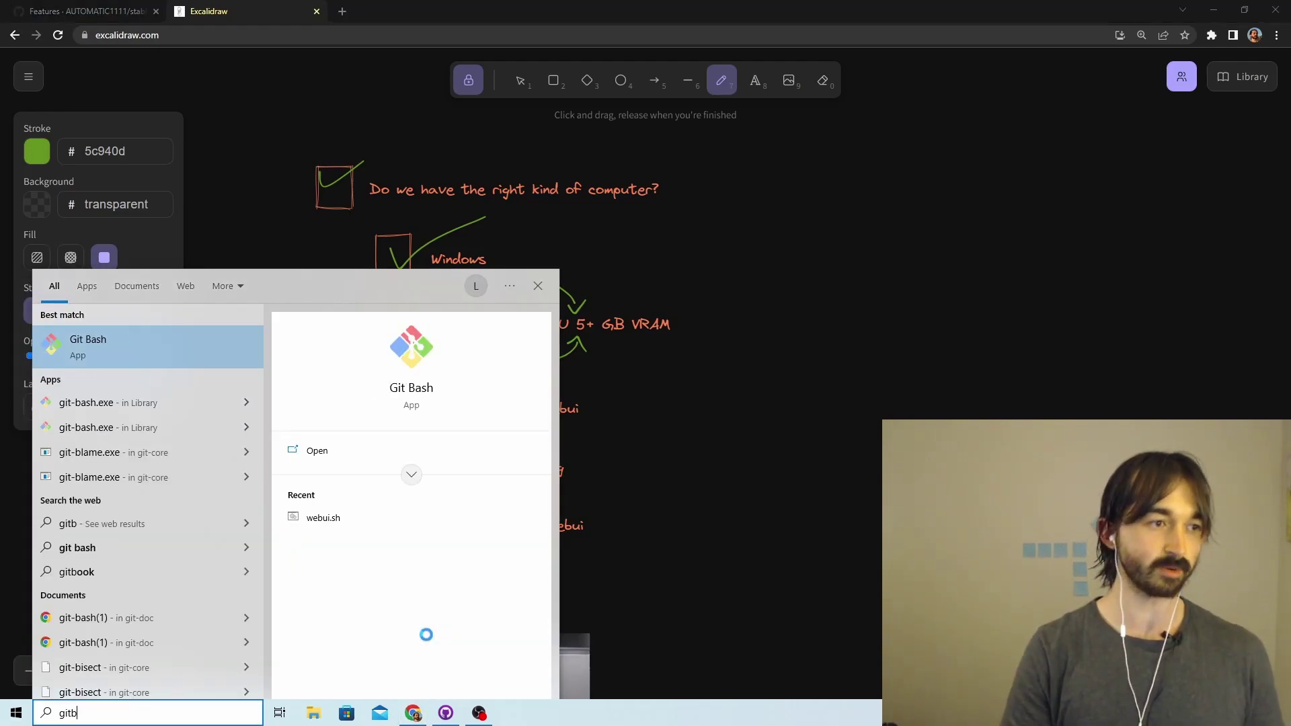
key("Return")
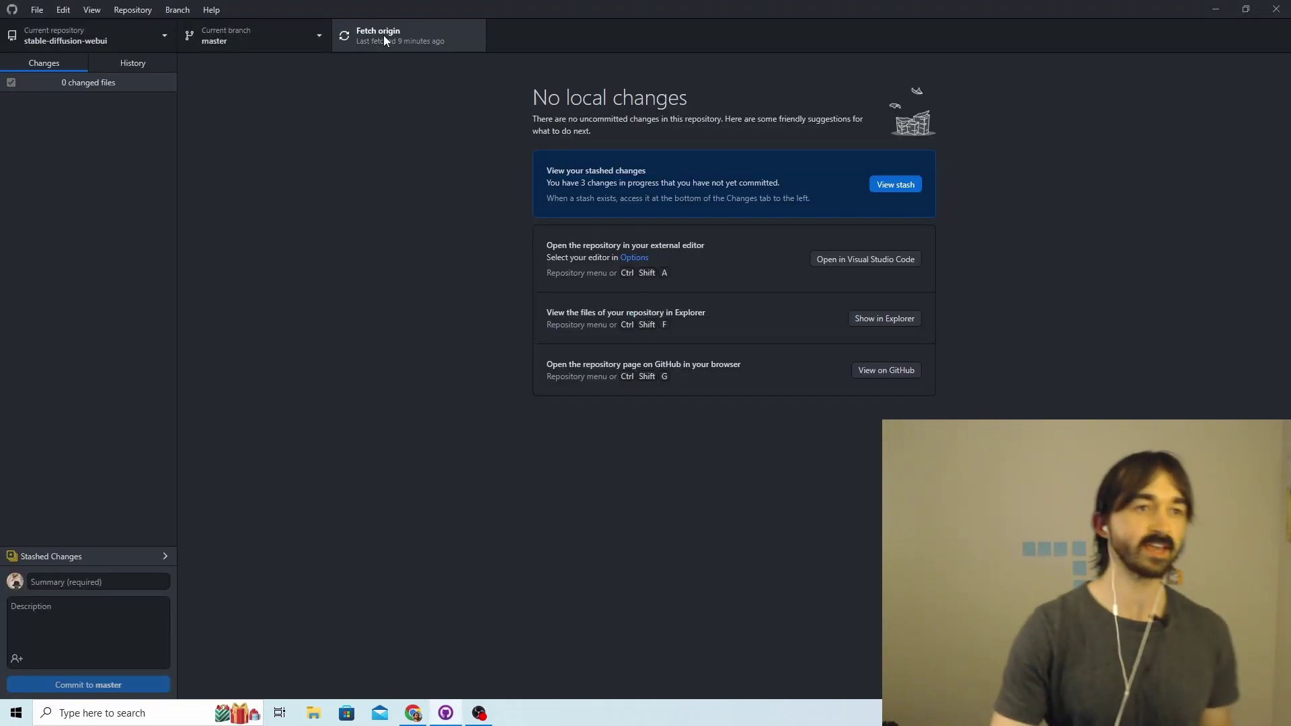
left_click(433, 39)
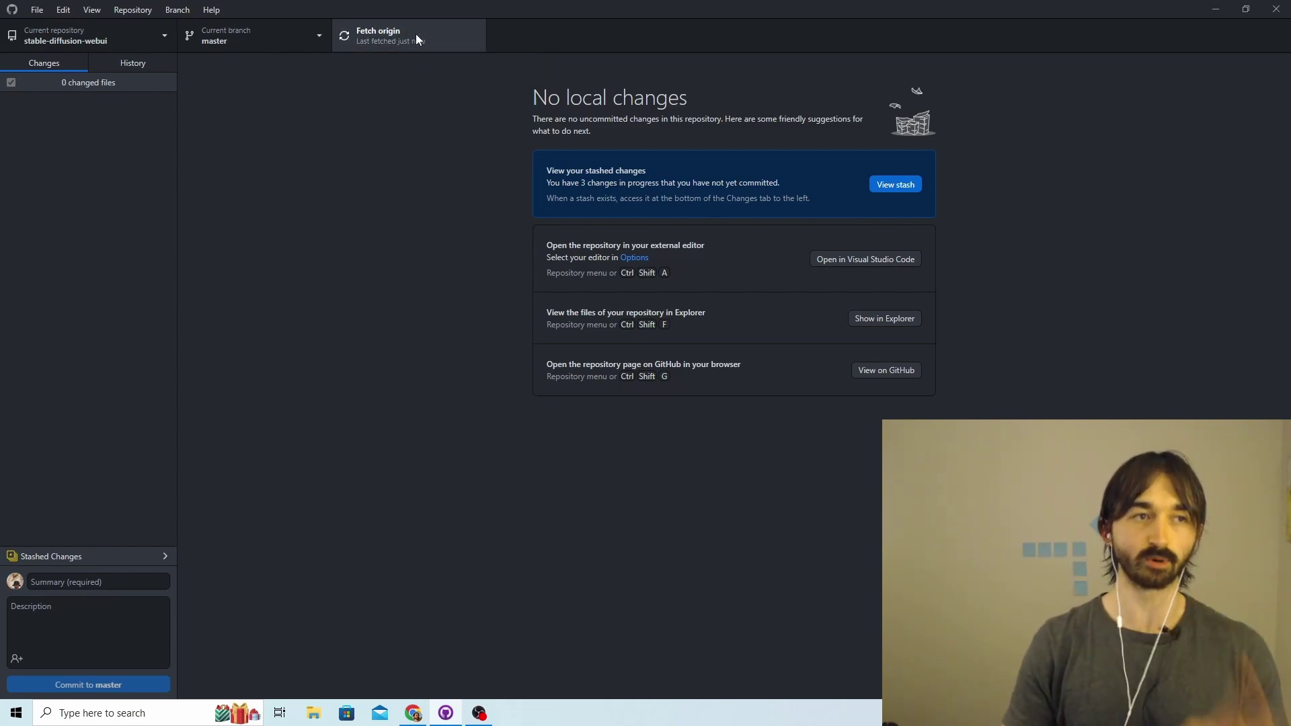
left_click(416, 35)
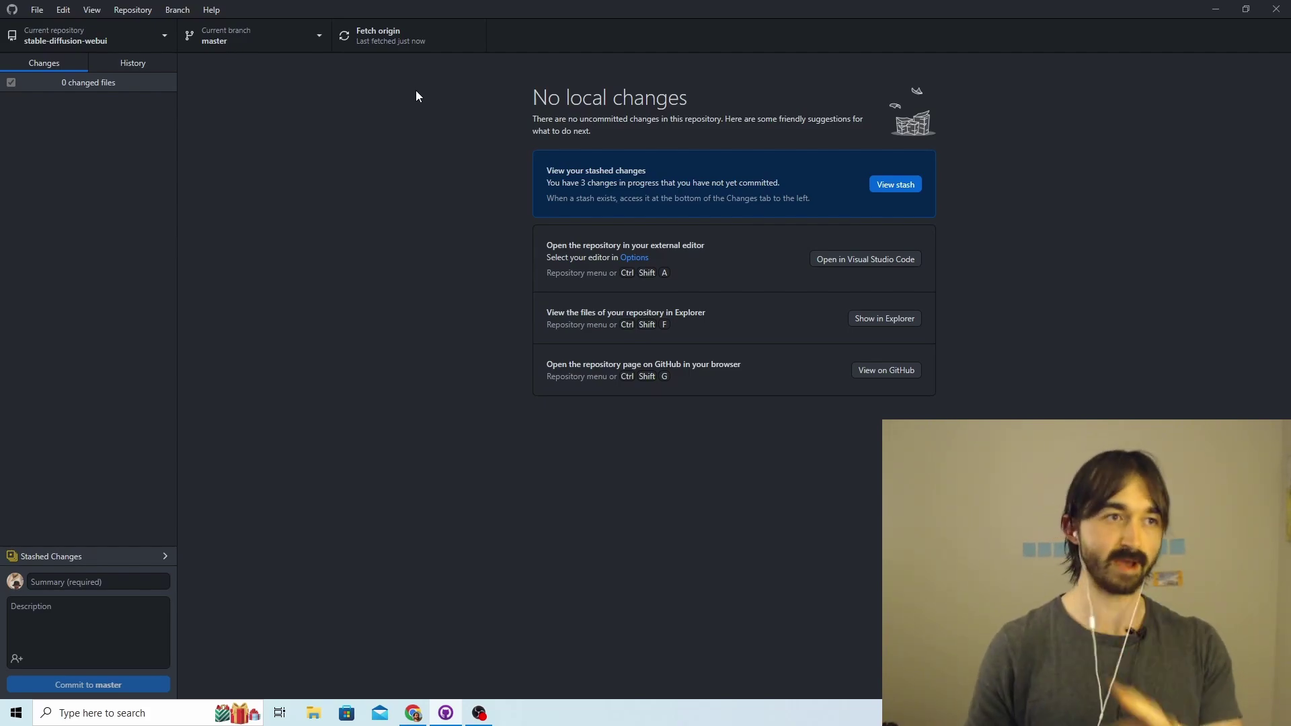
left_click(410, 40)
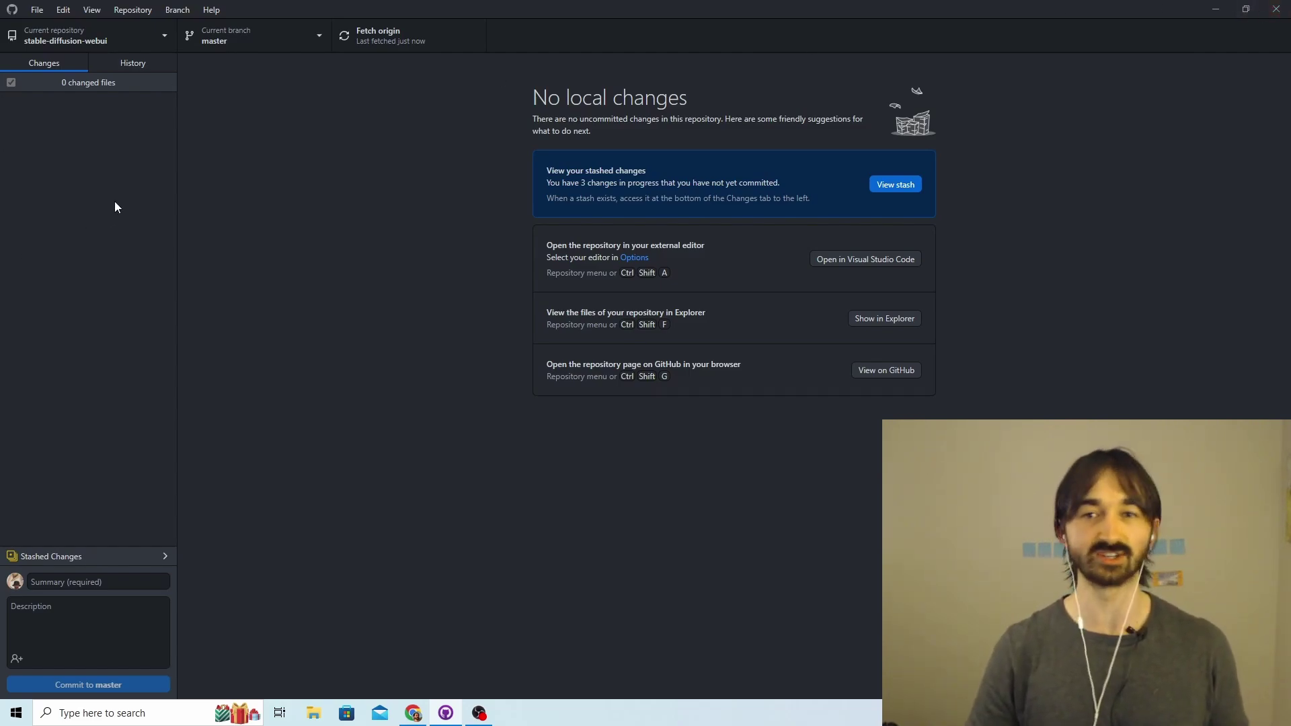
Close GitHub Desktop and tick the 'Update Automatic1111 webui' box in Excalidraw
left_click(1276, 10)
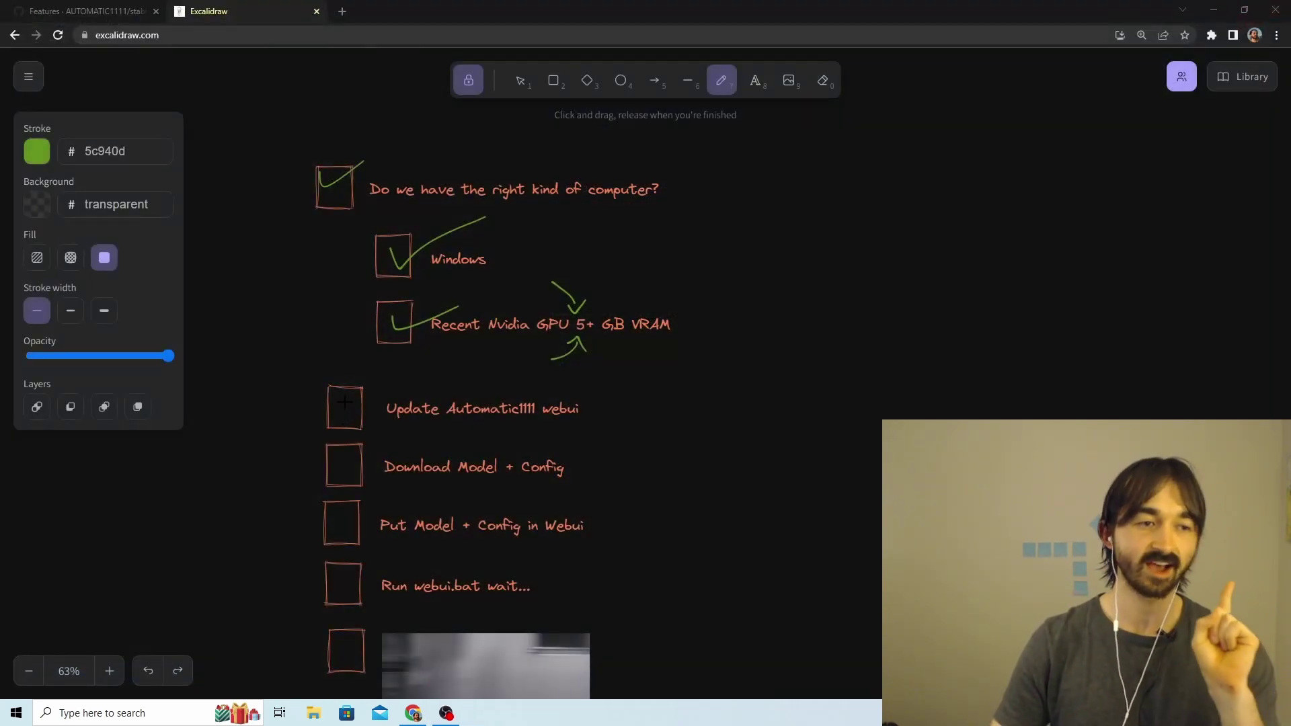
left_click_drag(340, 402, 438, 372)
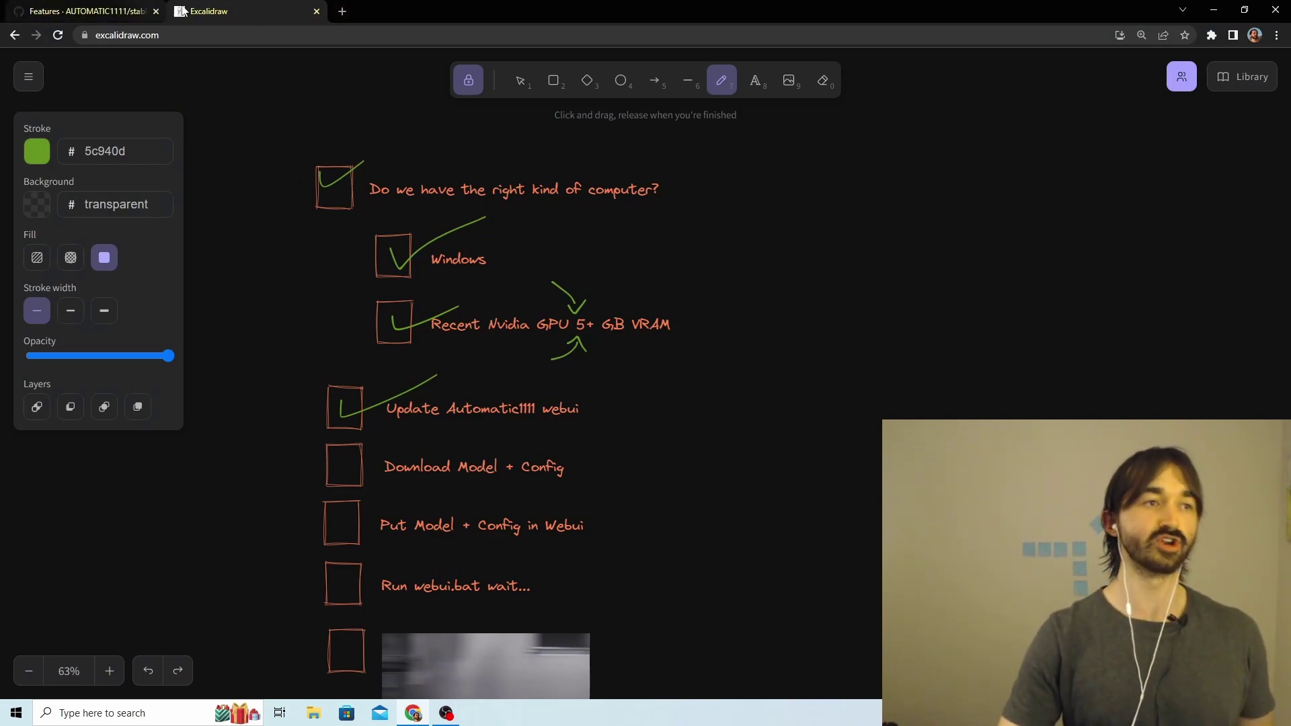
Open the stable-diffusion-webui repository page in a new tab, check its Code dropdown, and open File Explorer
left_click(128, 14)
middle_click(219, 110)
left_click(248, 12)
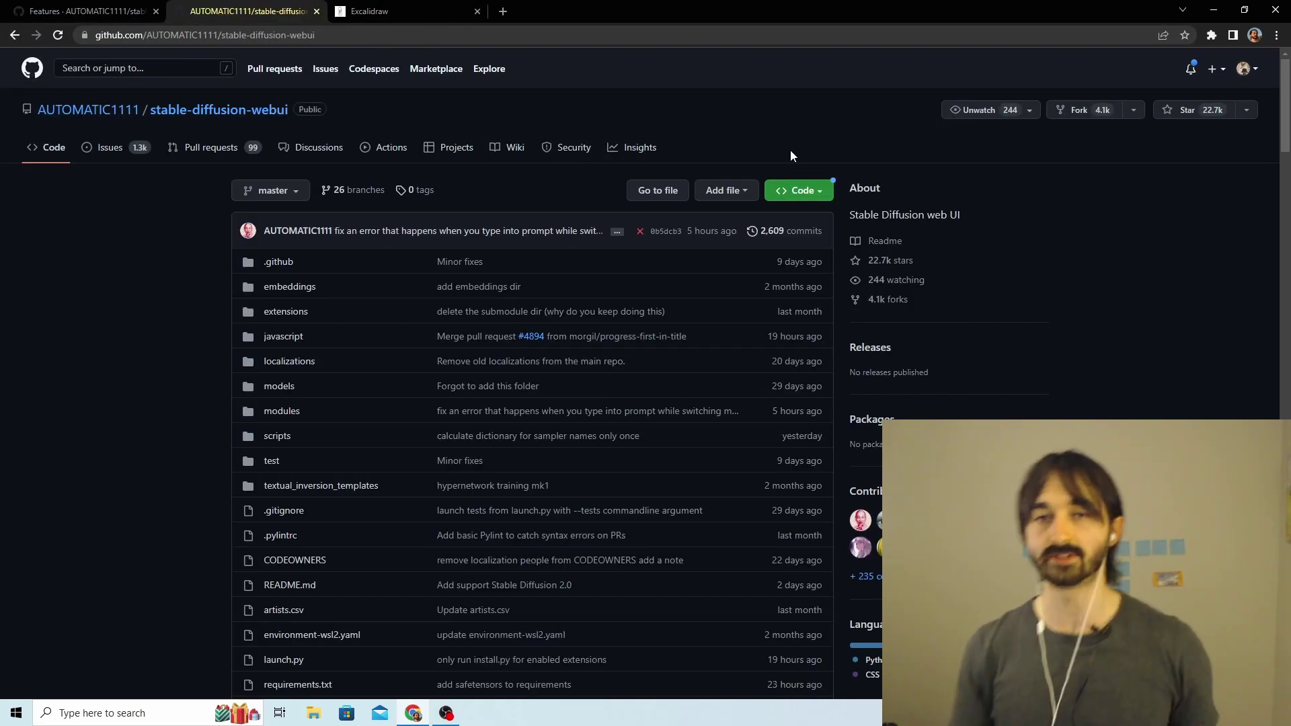
left_click(810, 195)
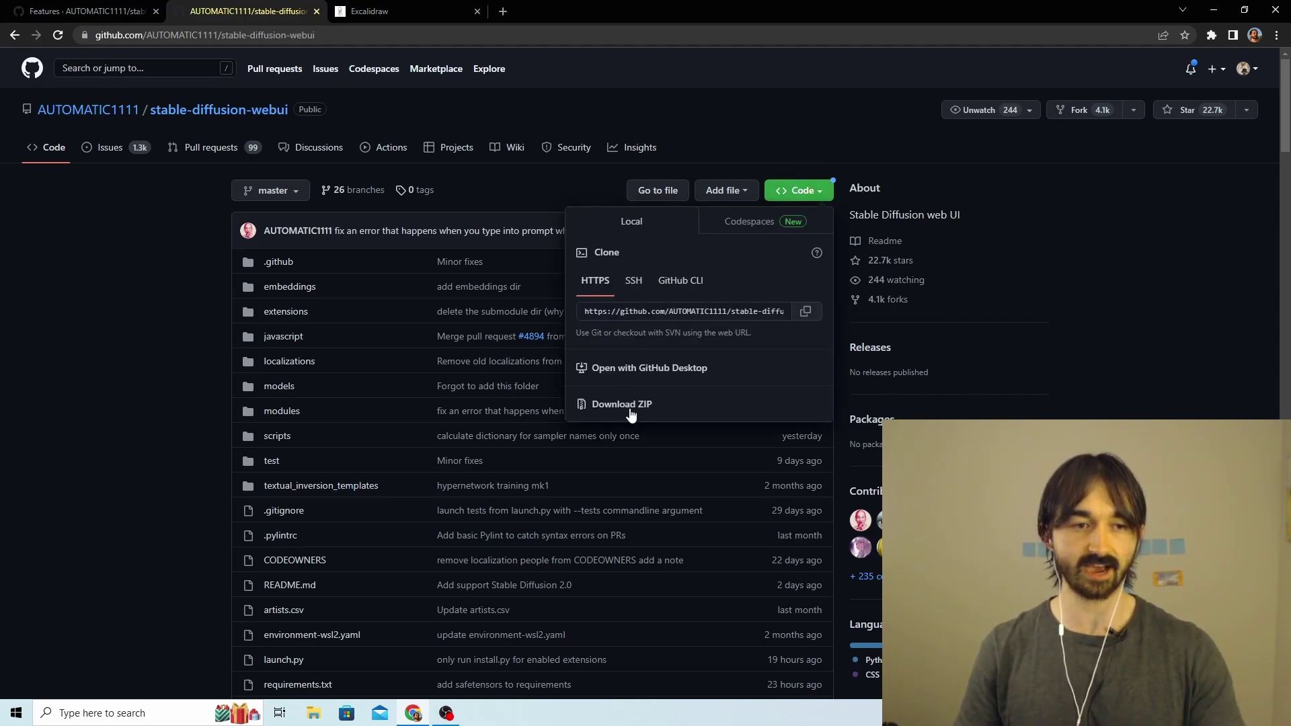
left_click(836, 140)
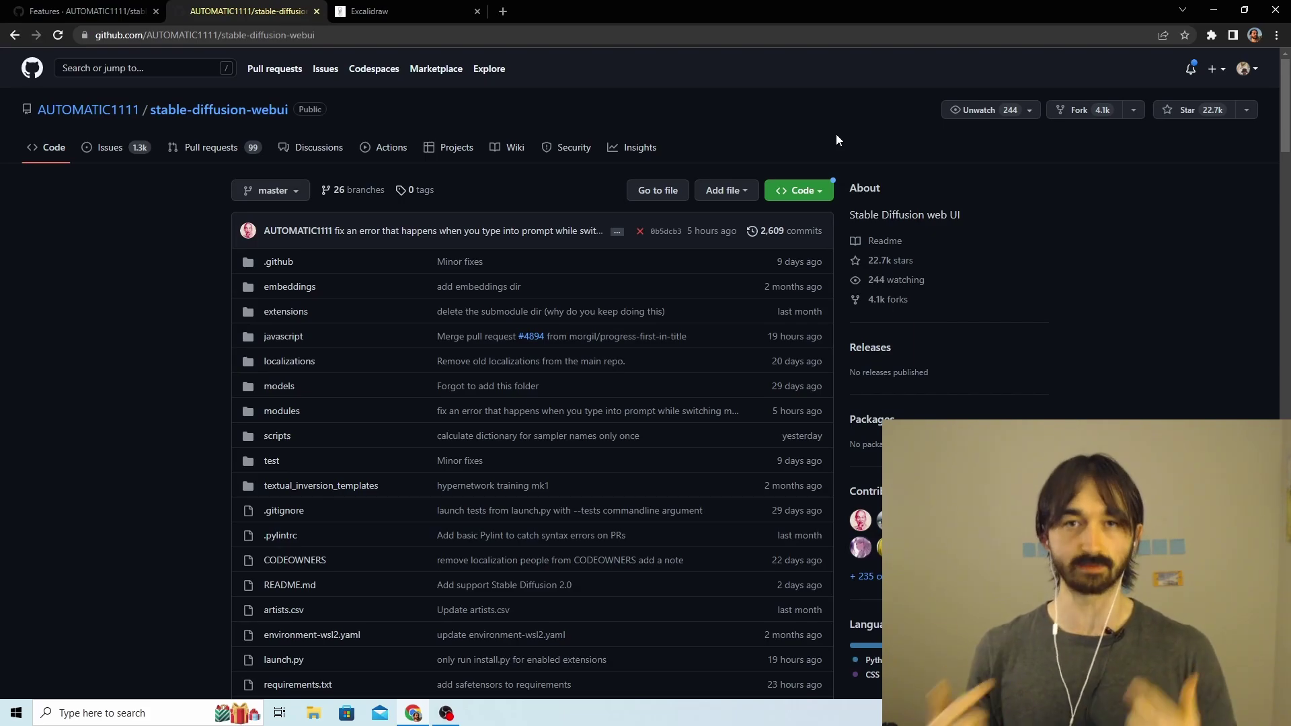
key("super+e")
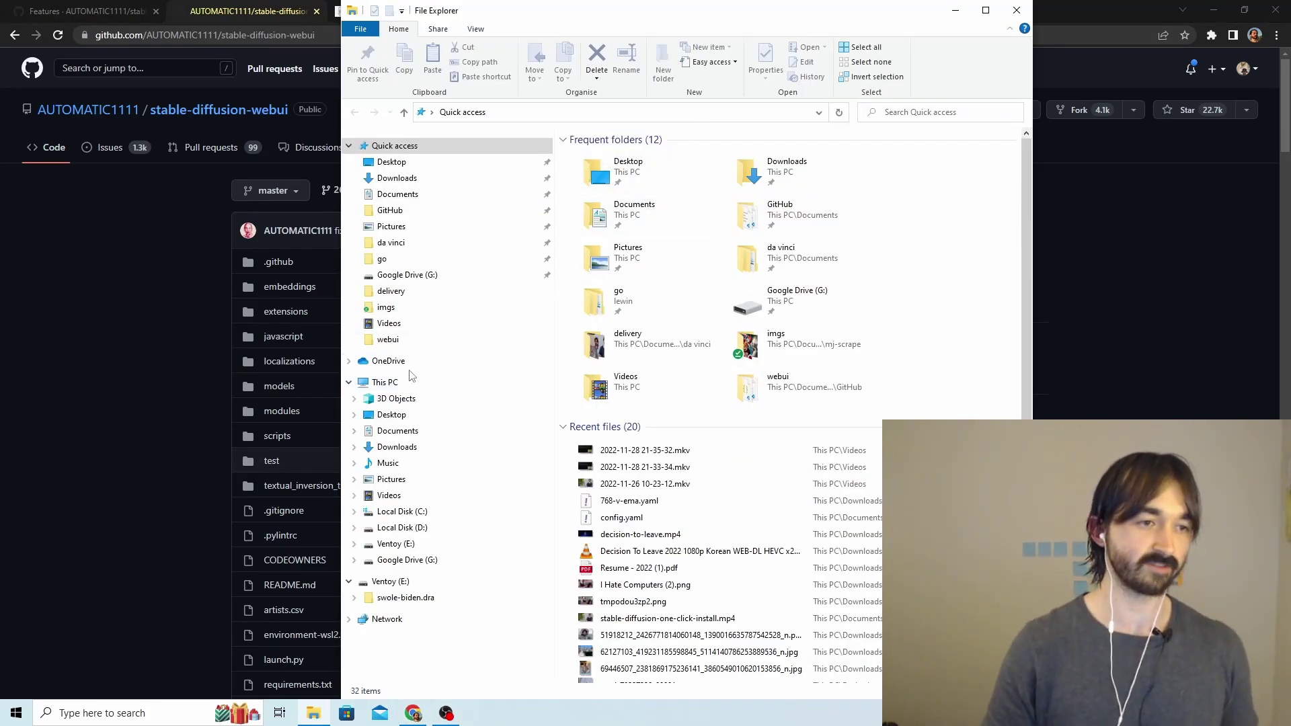
Open the local webui folder from Quick access and scroll through its files
left_click(392, 339)
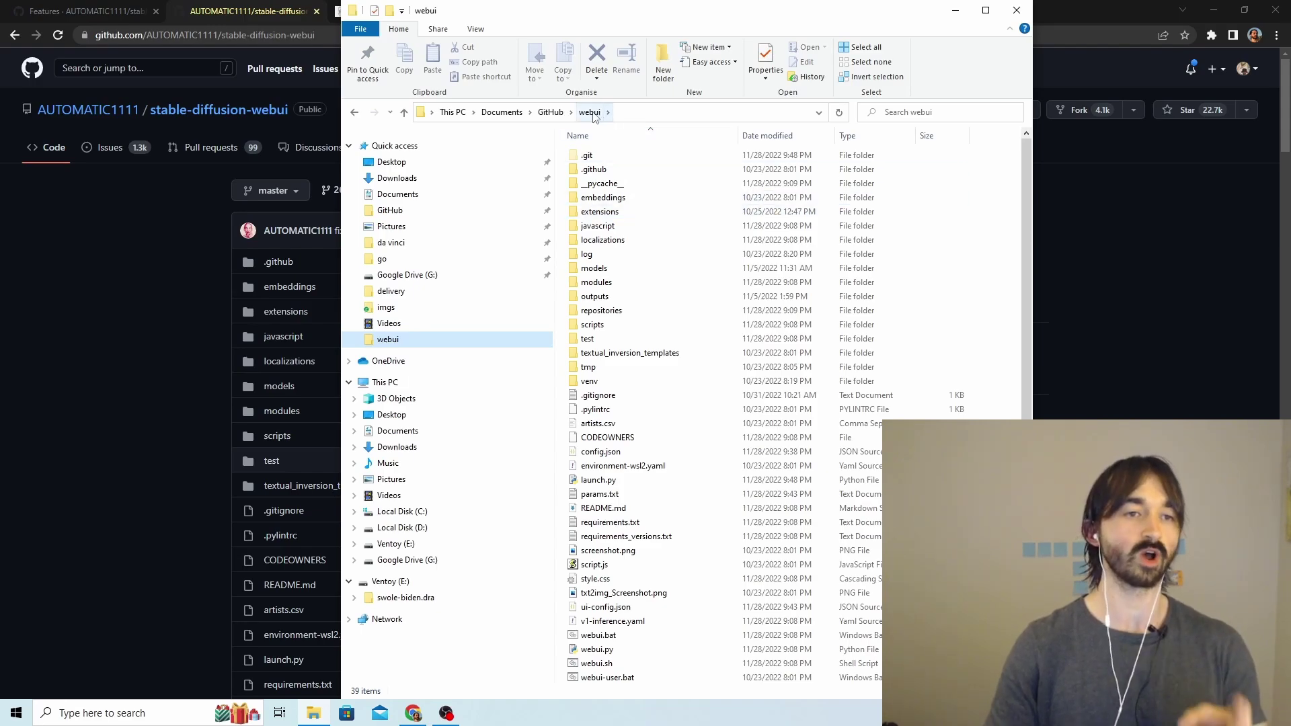
scroll(645, 626, "down", 1)
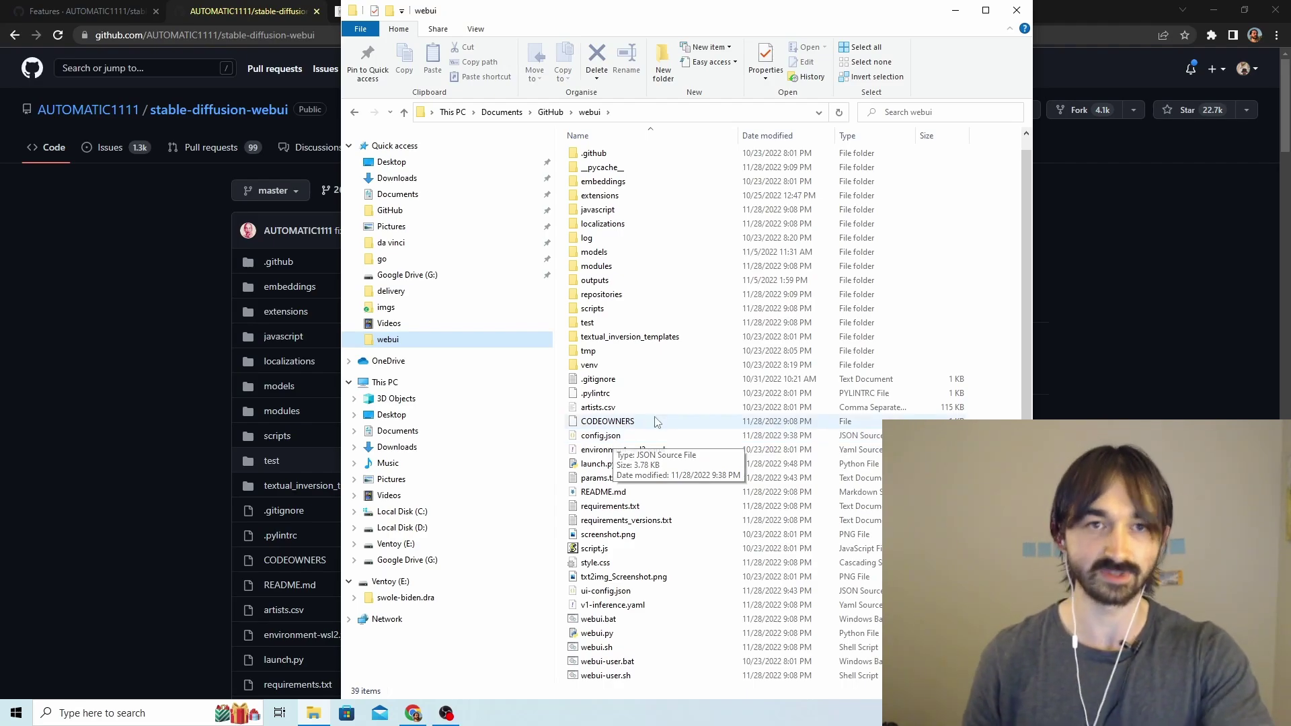
Close File Explorer, glance at the repo's Code dropdown, and return to the Excalidraw checklist
left_click(1017, 10)
left_click(801, 193)
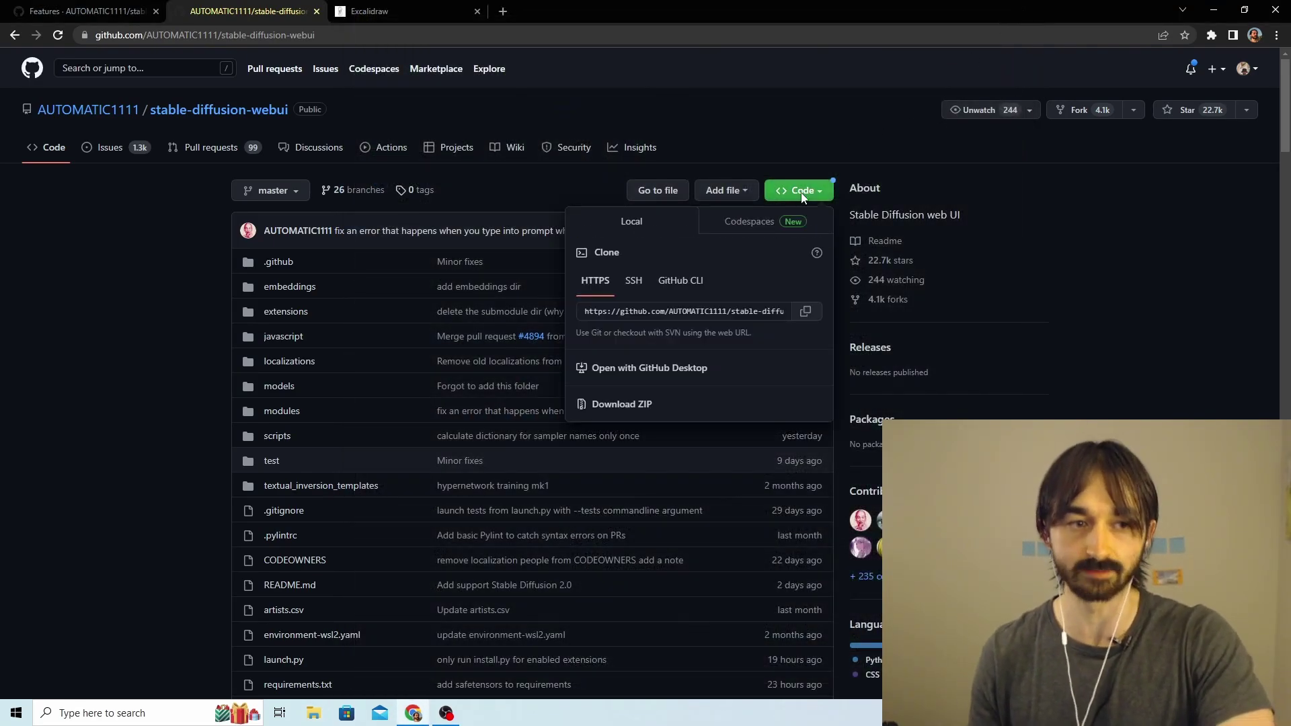
left_click(803, 195)
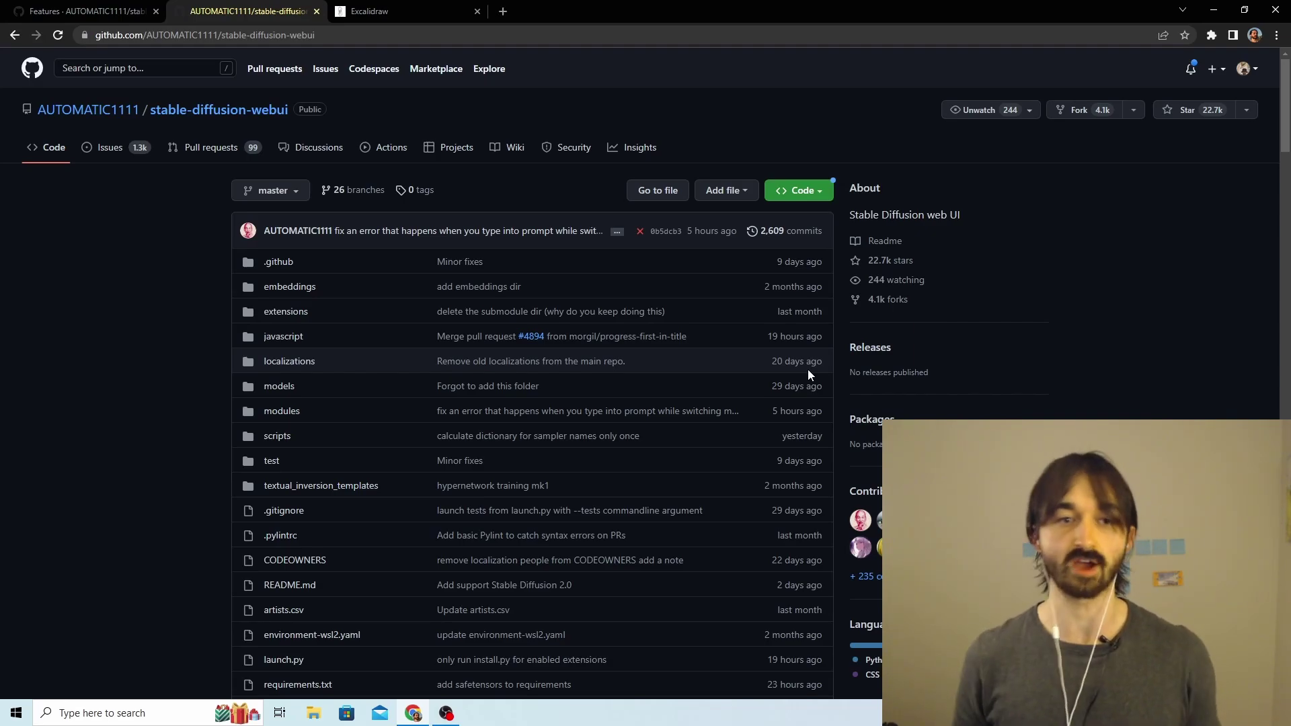
key("ctrl+Tab")
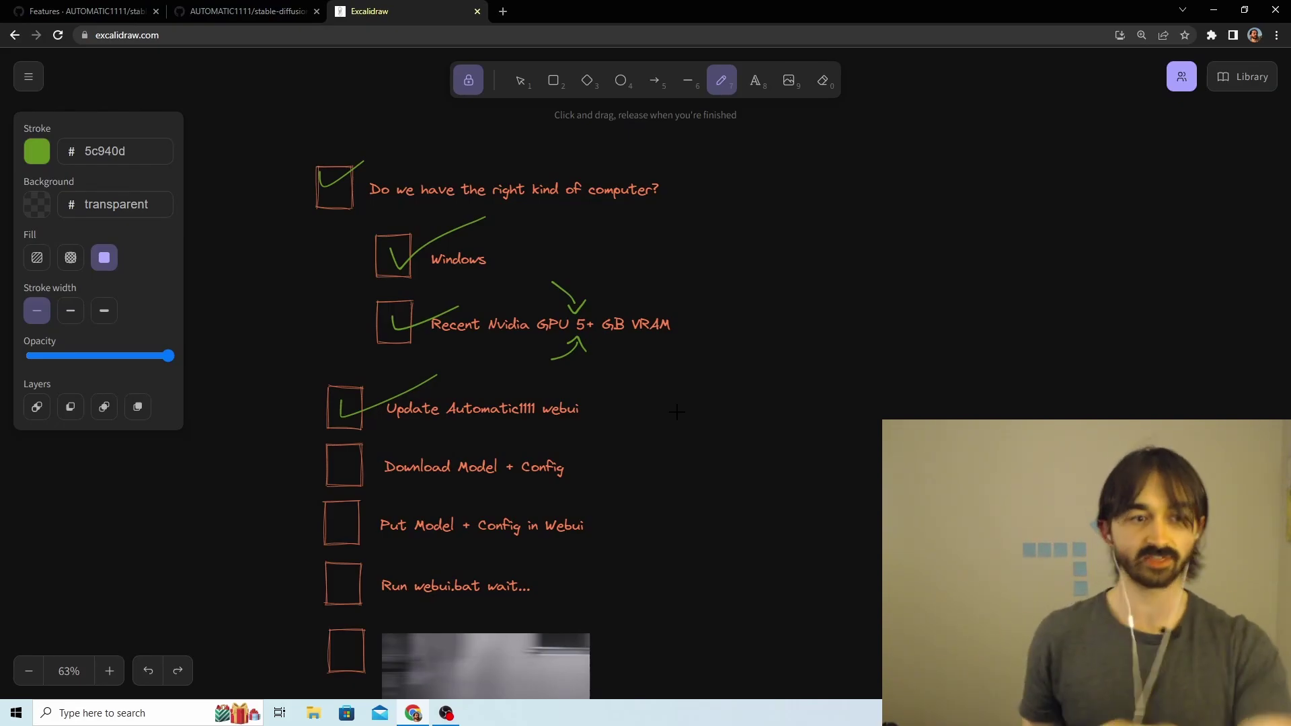
Open the 768-v-ema.ckpt link from the Features wiki and start downloading the checkpoint from Hugging Face
left_click(88, 11)
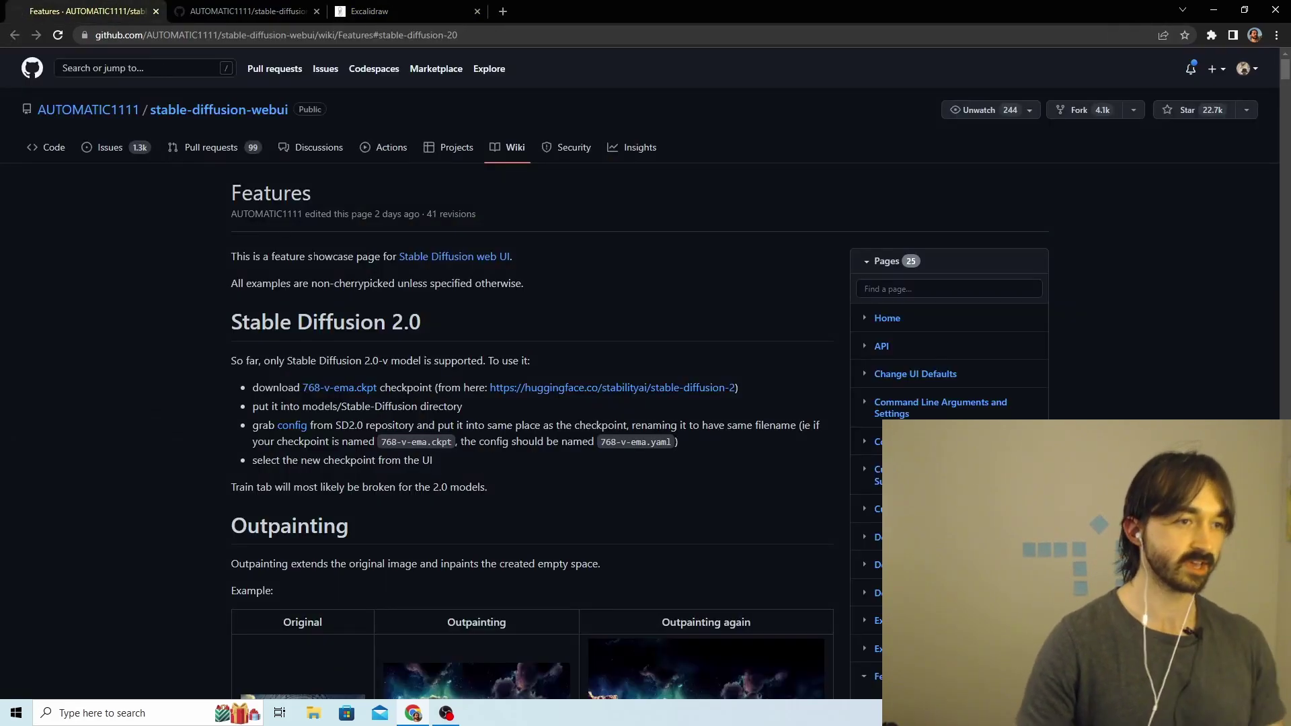
scroll(675, 260, "down", 2)
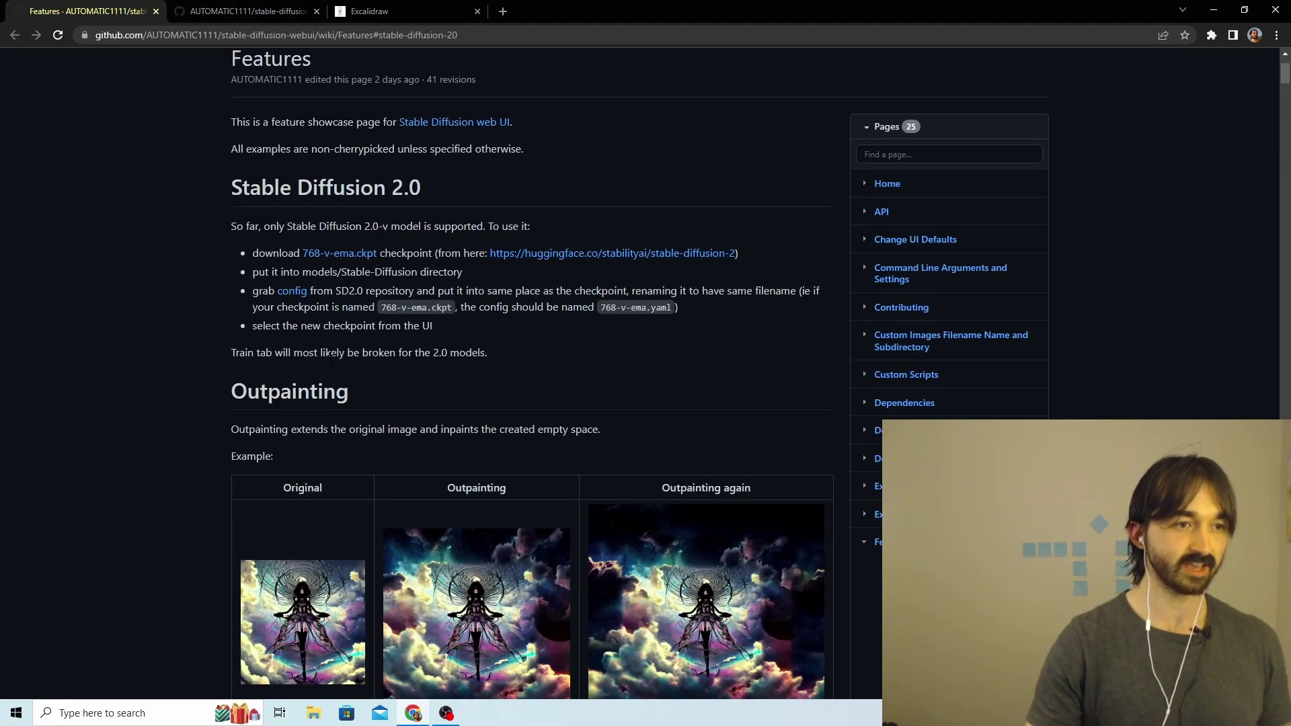
middle_click(352, 254)
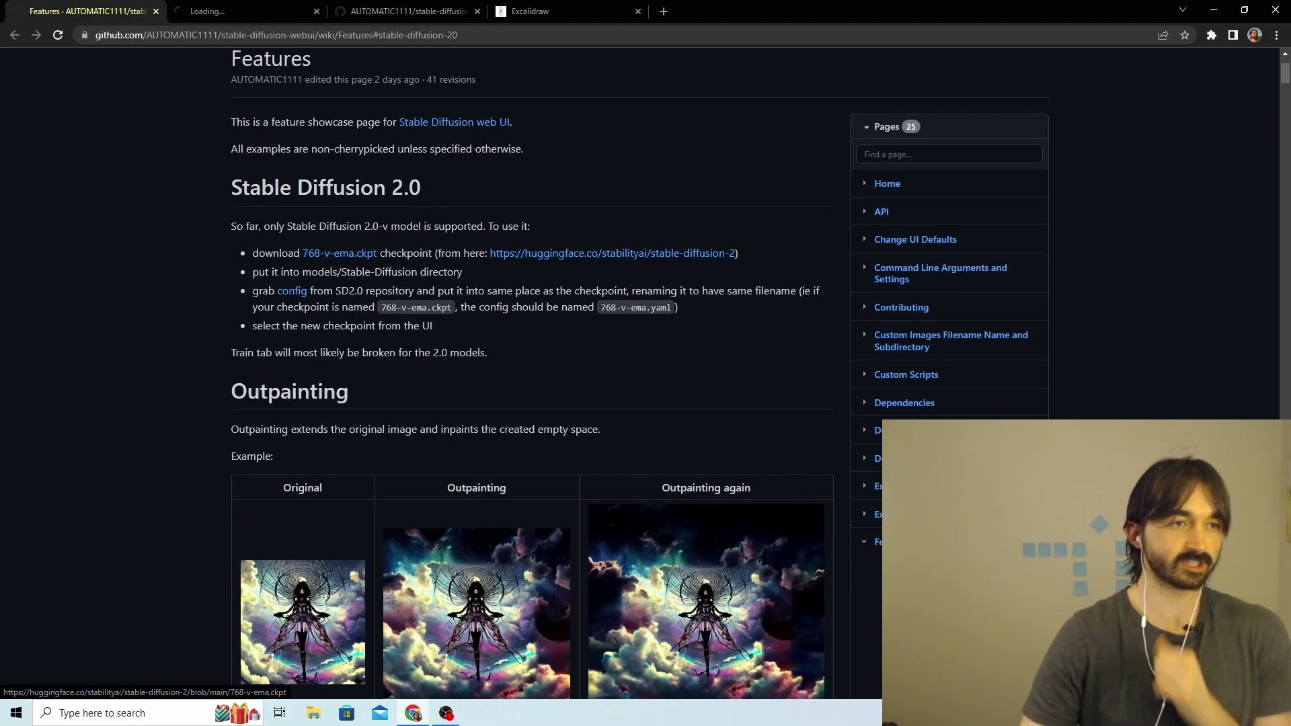
left_click(279, 7)
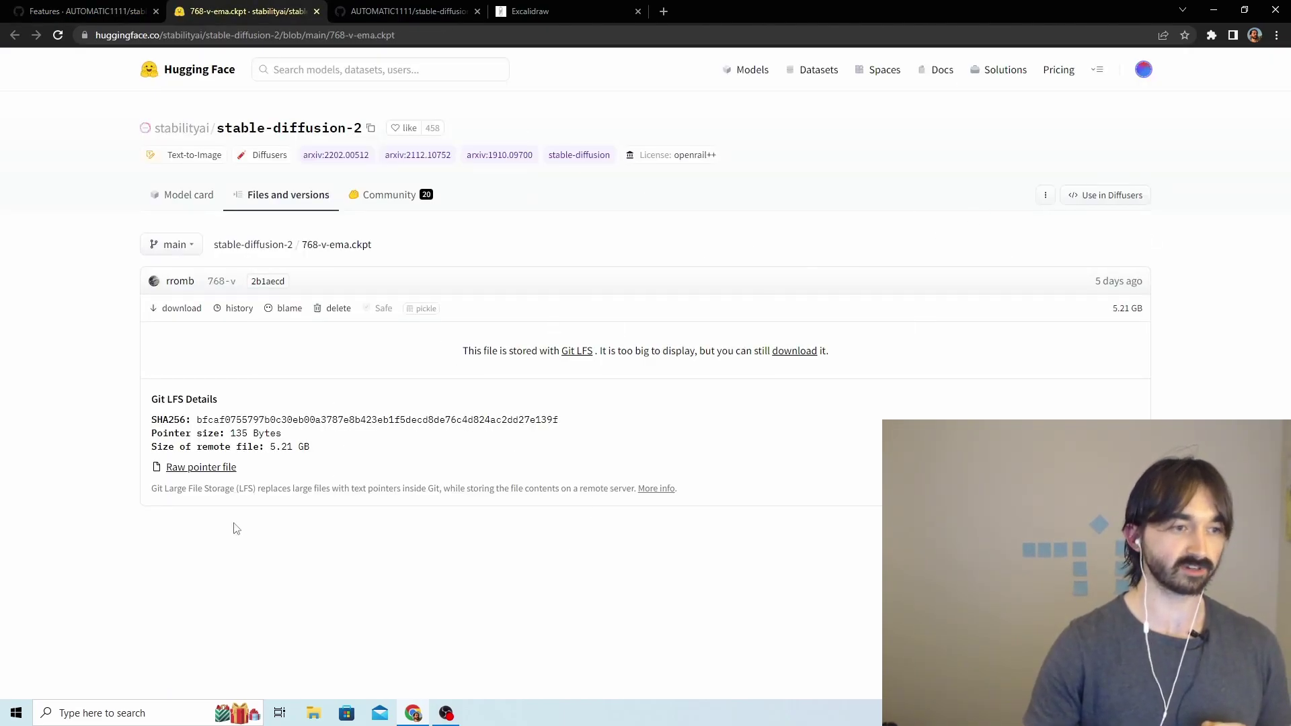
left_click(189, 313)
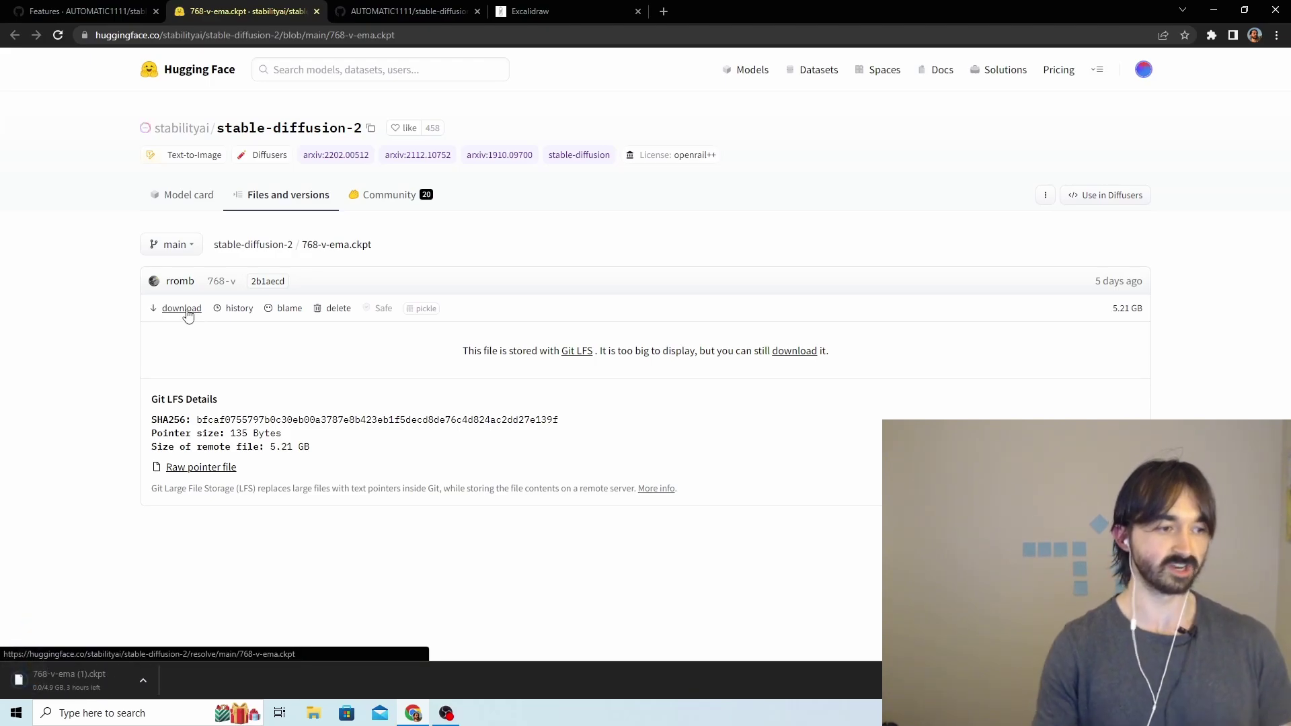
Back on the Features wiki, bring up the link menu for the v2-inference-v.yaml config link
key("ctrl+shift+Tab")
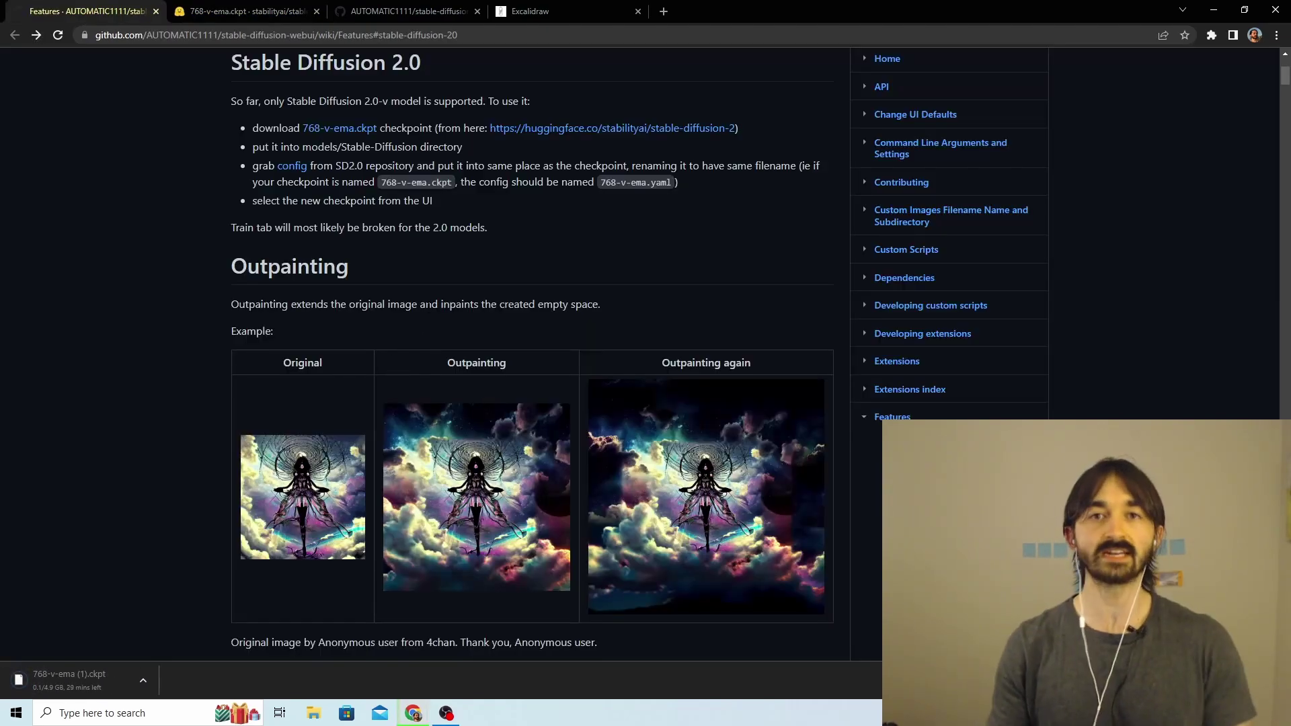
scroll(449, 199, "up", 1)
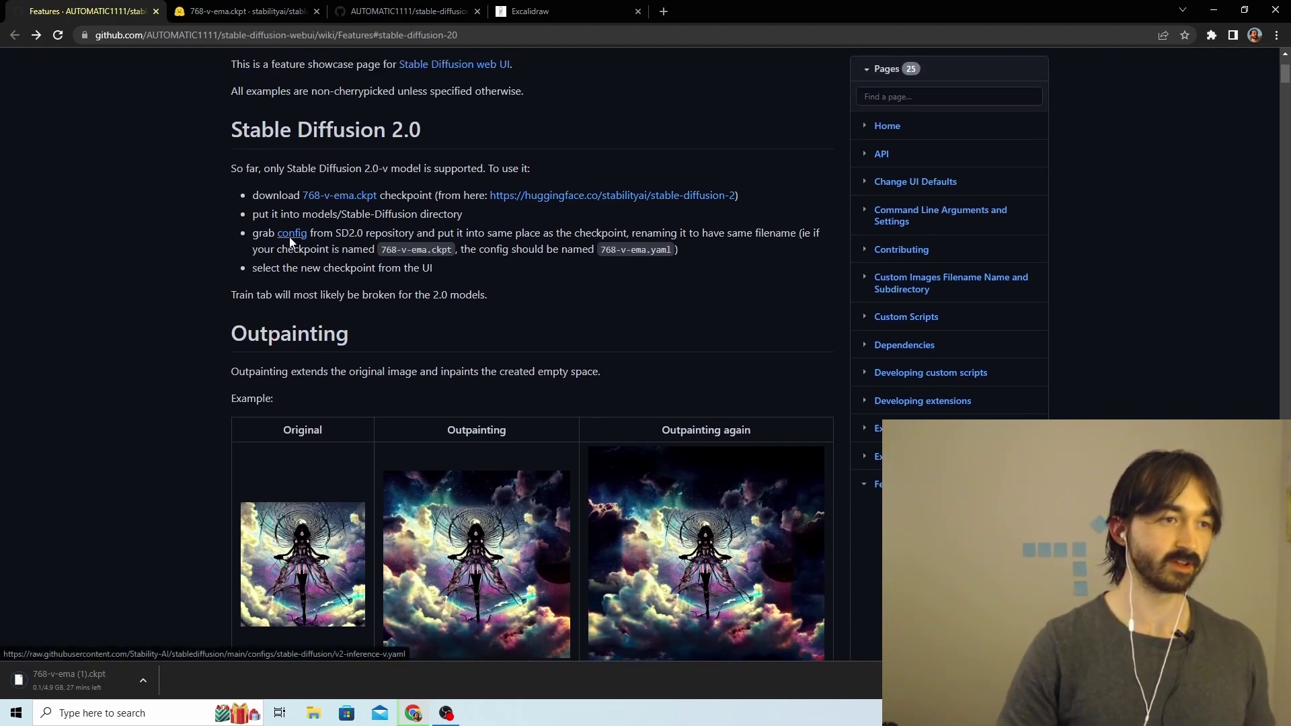
right_click(291, 234)
Save the config link as 768-v-ema.yaml in Downloads, replacing the existing file
left_click(387, 304)
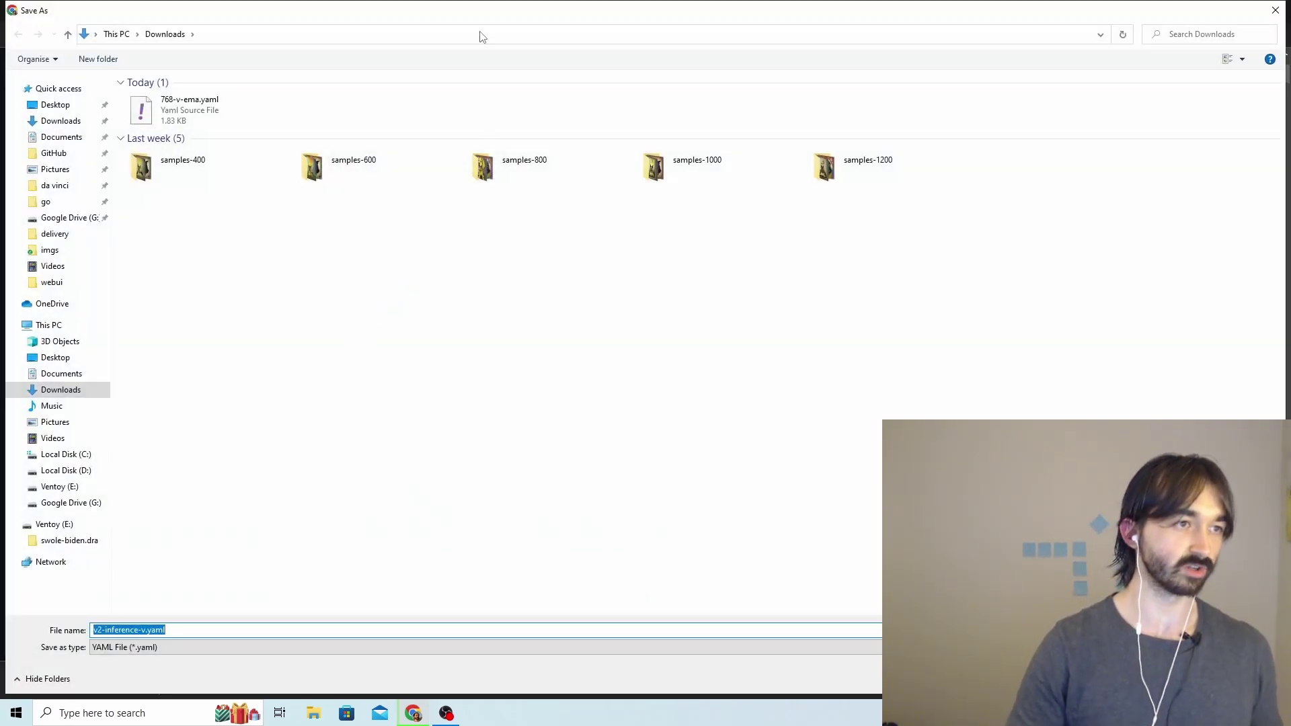
left_click(483, 53)
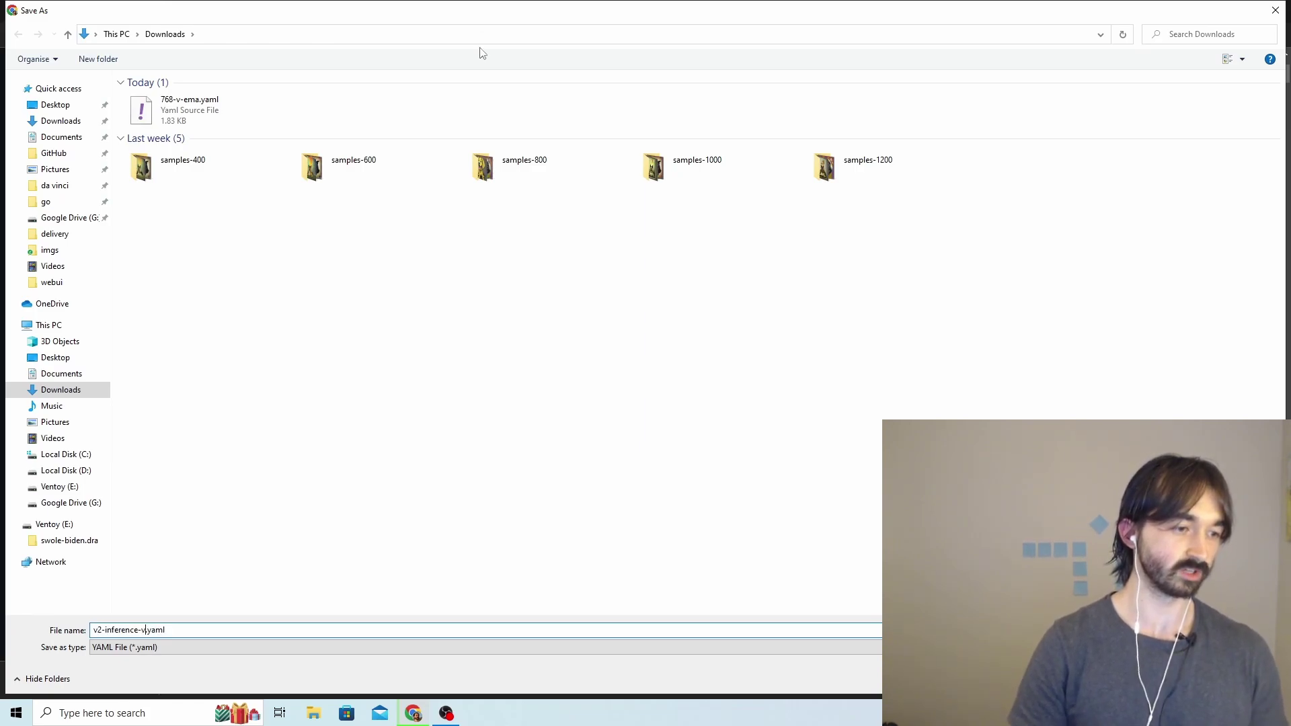
key("BackSpace")
key("BackSpace")
key("BackSpace")
key("BackSpace")
key("BackSpace")
key("BackSpace")
key("BackSpace")
key("BackSpace")
key("BackSpace")
key("BackSpace")
key("BackSpace")
key("BackSpace")
key("BackSpace")
key("BackSpace")
key("BackSpace")
type("785")
key("BackSpace")
key("BackSpace")
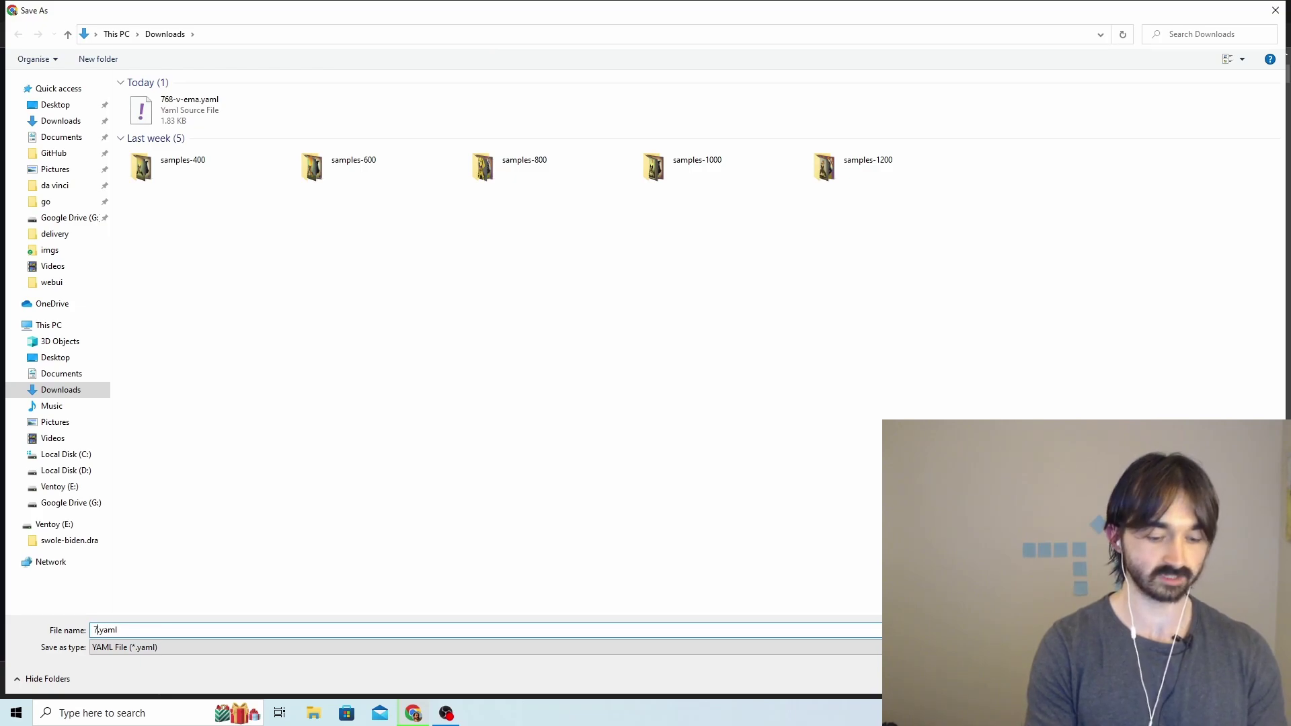
type("86")
key("BackSpace")
key("BackSpace")
type("68-v-ema")
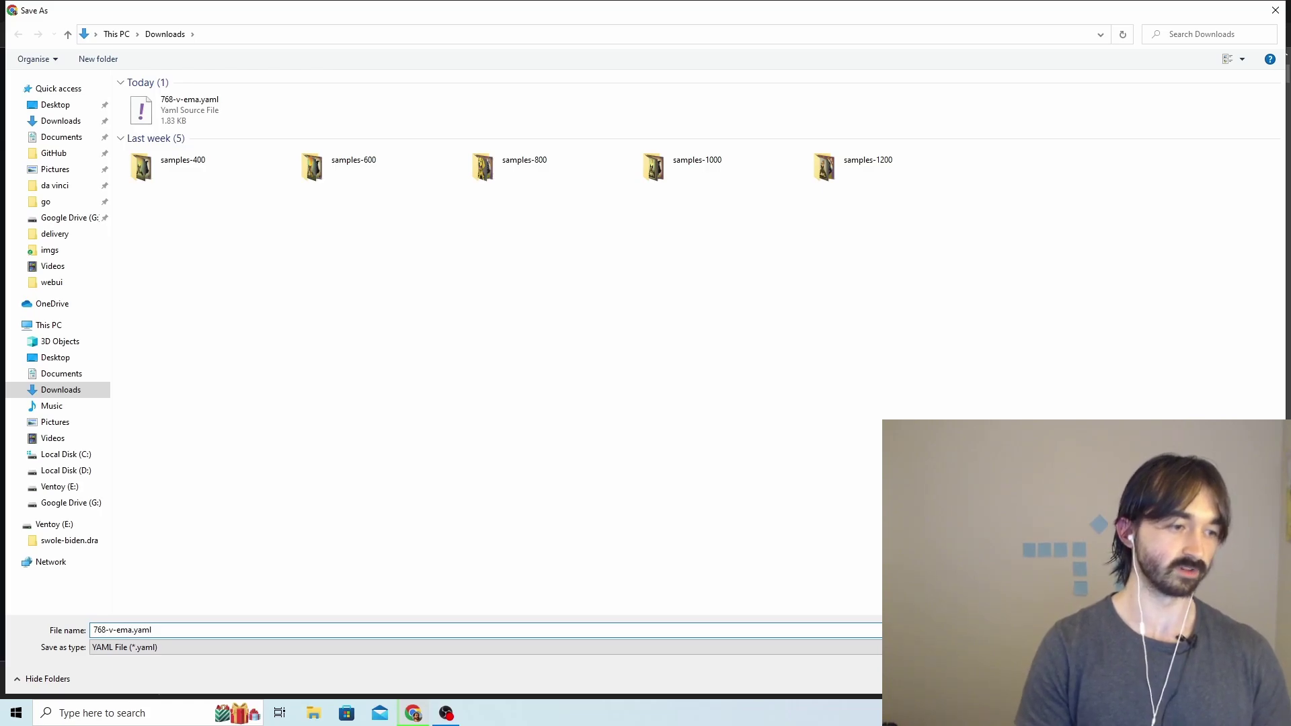
key("Return")
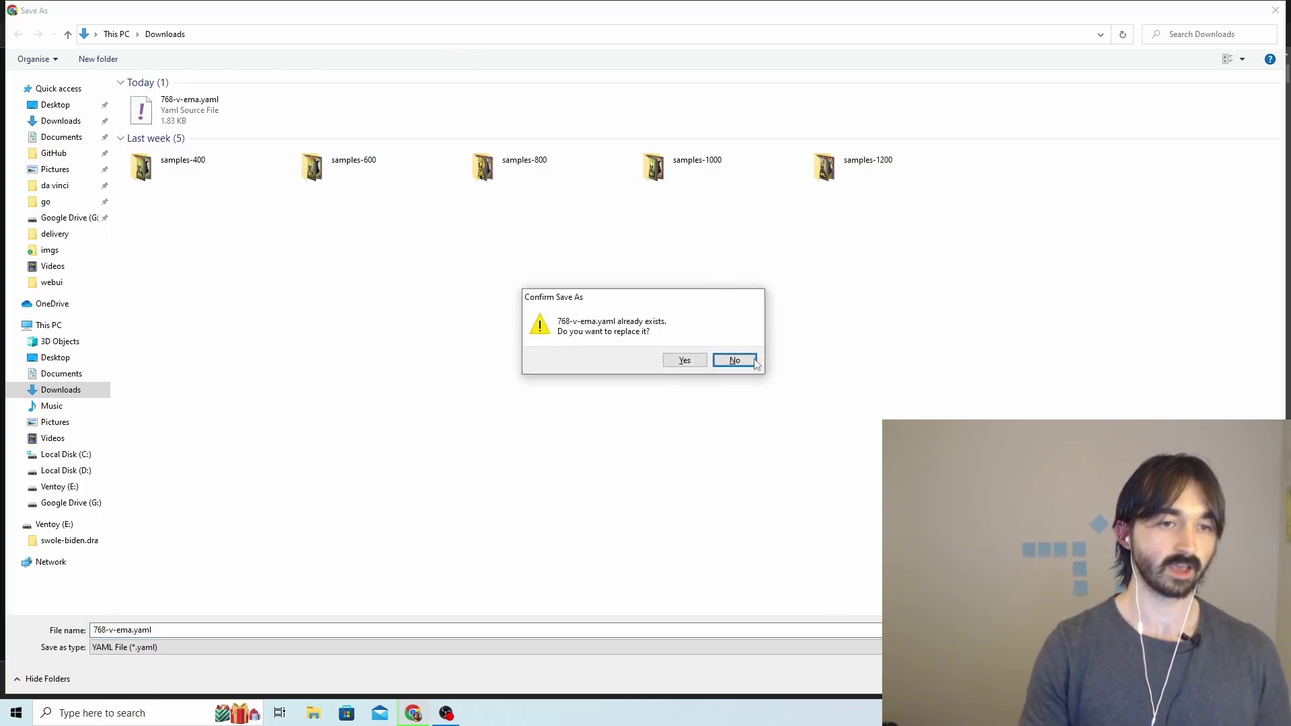
left_click(678, 363)
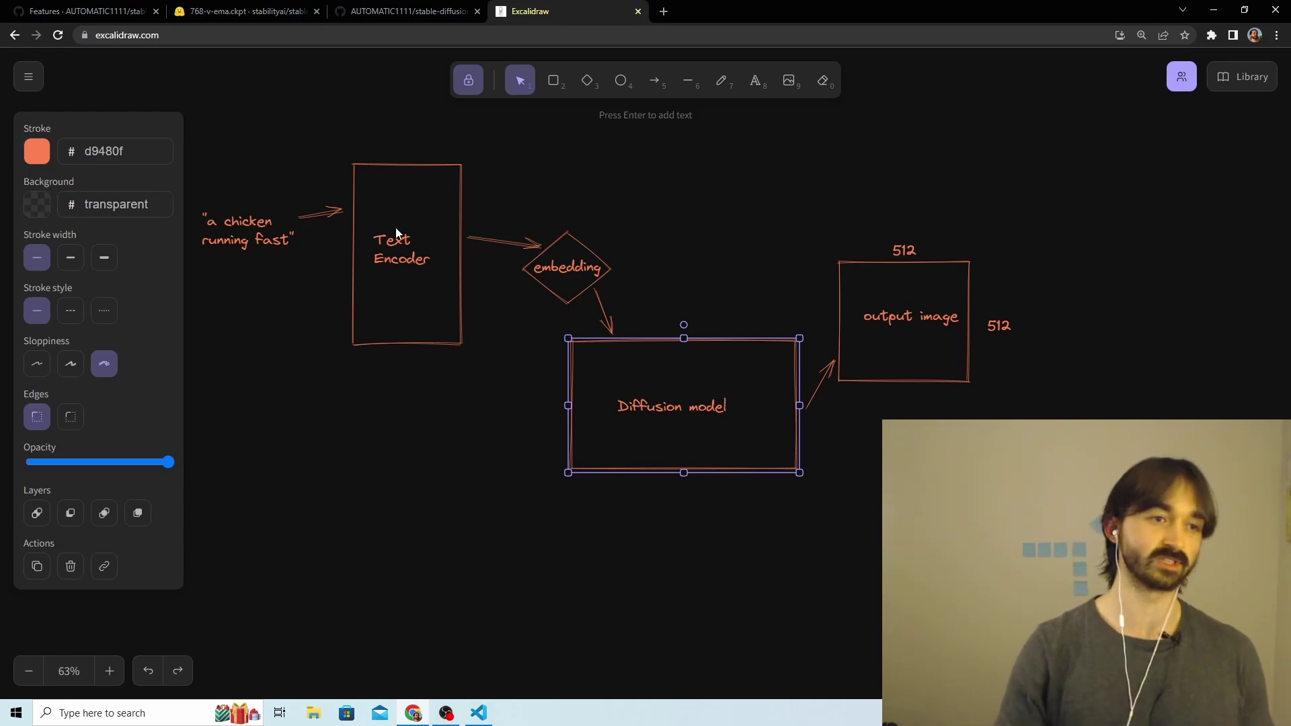
Nudge the Text Encoder label slightly right in the Excalidraw diagram and deselect it
left_click_drag(399, 235, 402, 235)
left_click(639, 199)
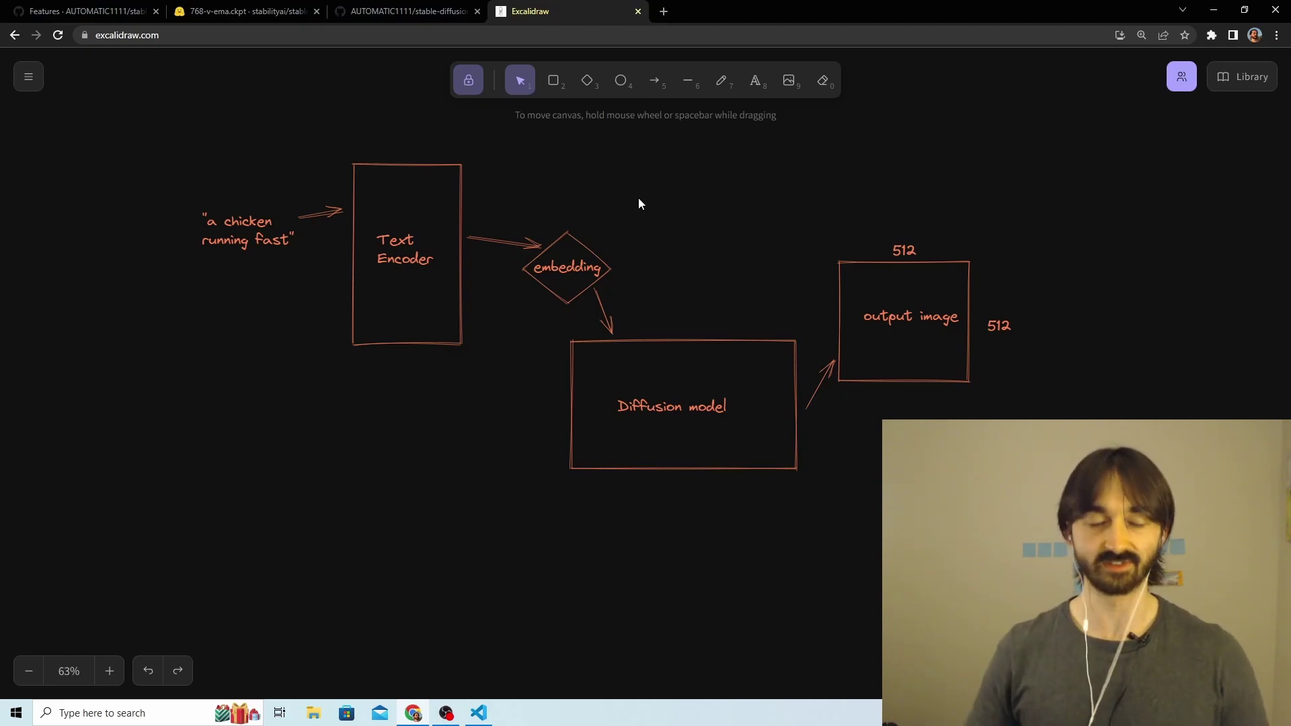
left_click(478, 712)
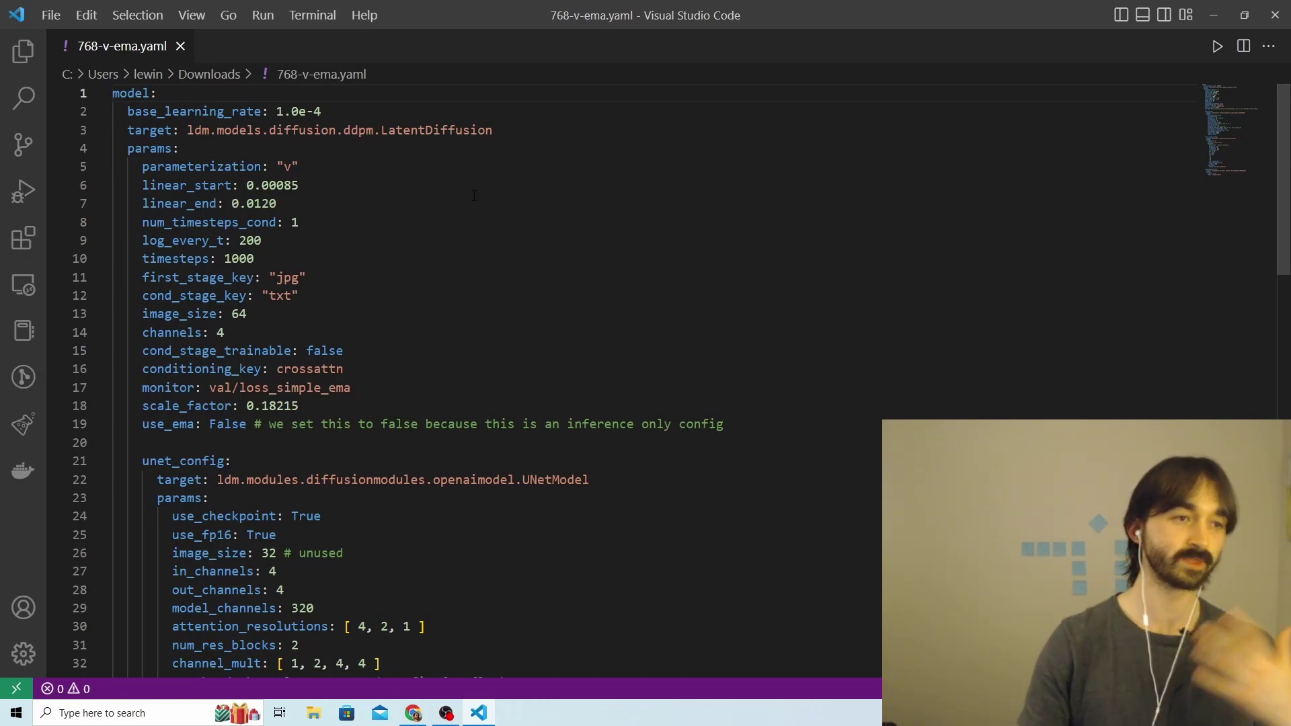
scroll(472, 230, "down", 4)
scroll(473, 230, "down", 15)
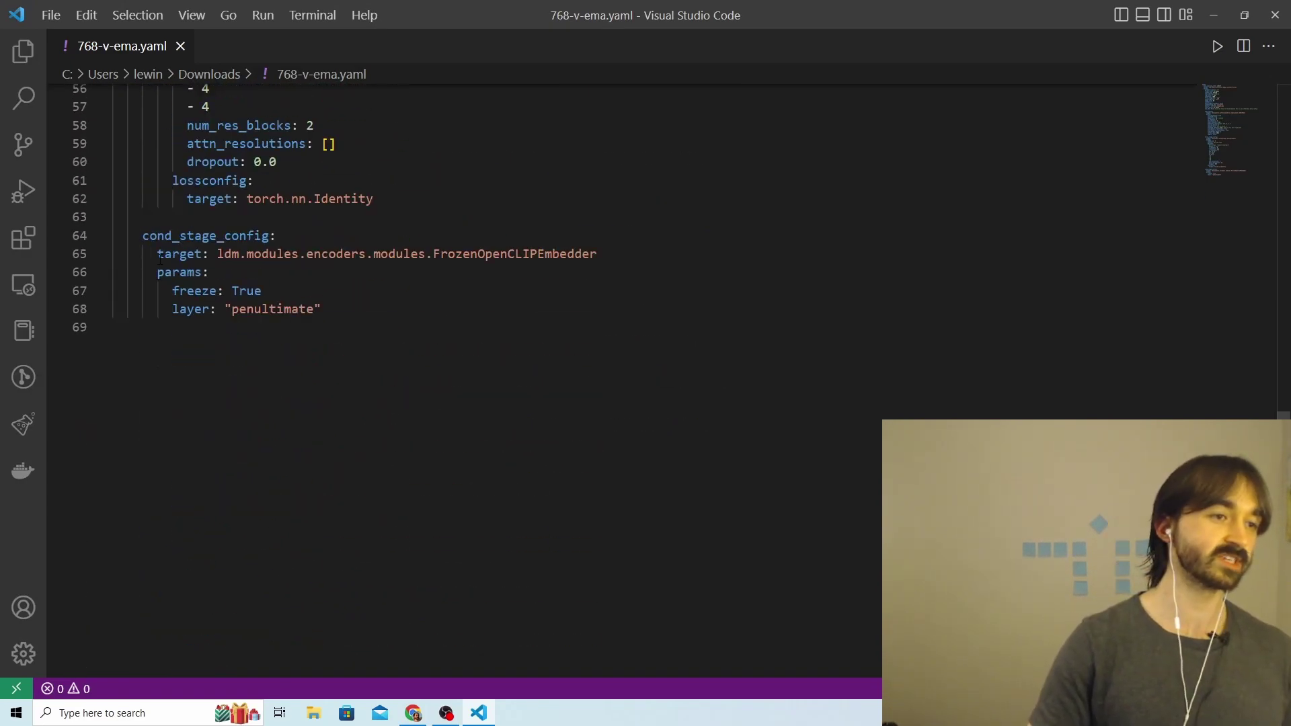
left_click_drag(157, 253, 411, 253)
left_click_drag(657, 254, 128, 254)
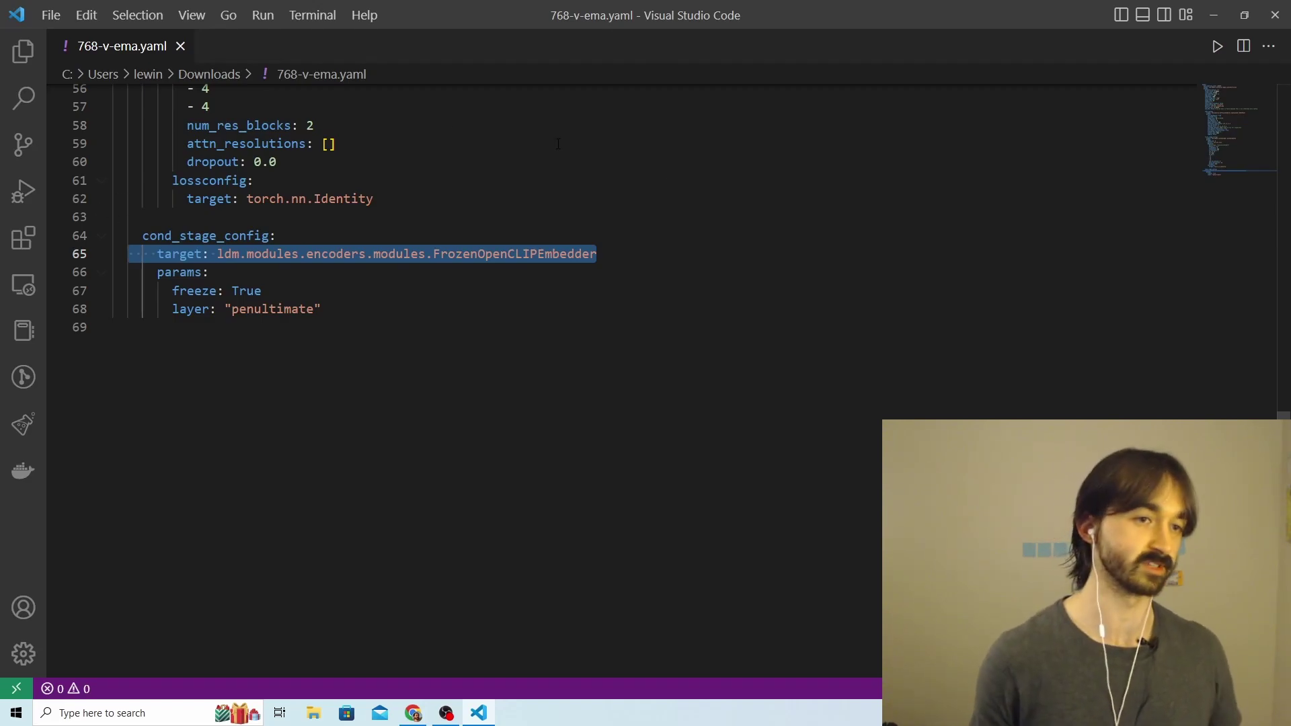
left_click(343, 199)
left_click(1274, 15)
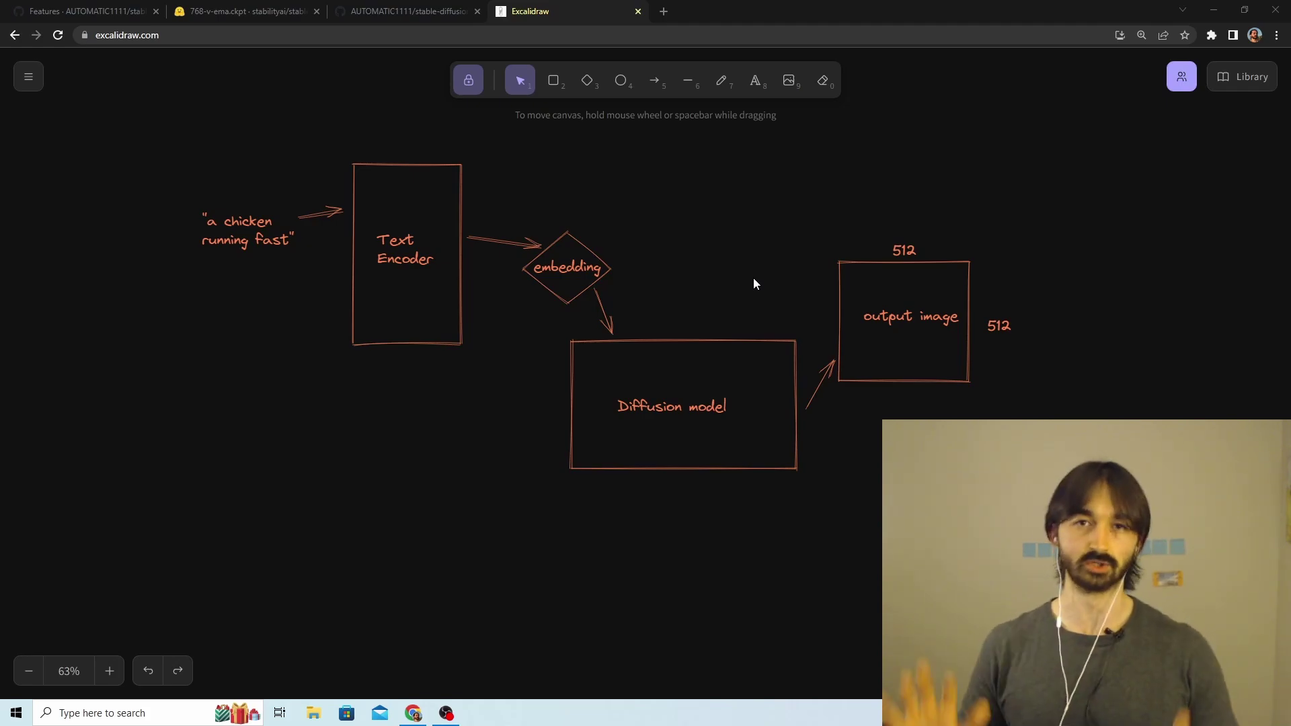
Select both downloaded 768-v-ema files in the Downloads folder
left_click(289, 8)
left_click(313, 713)
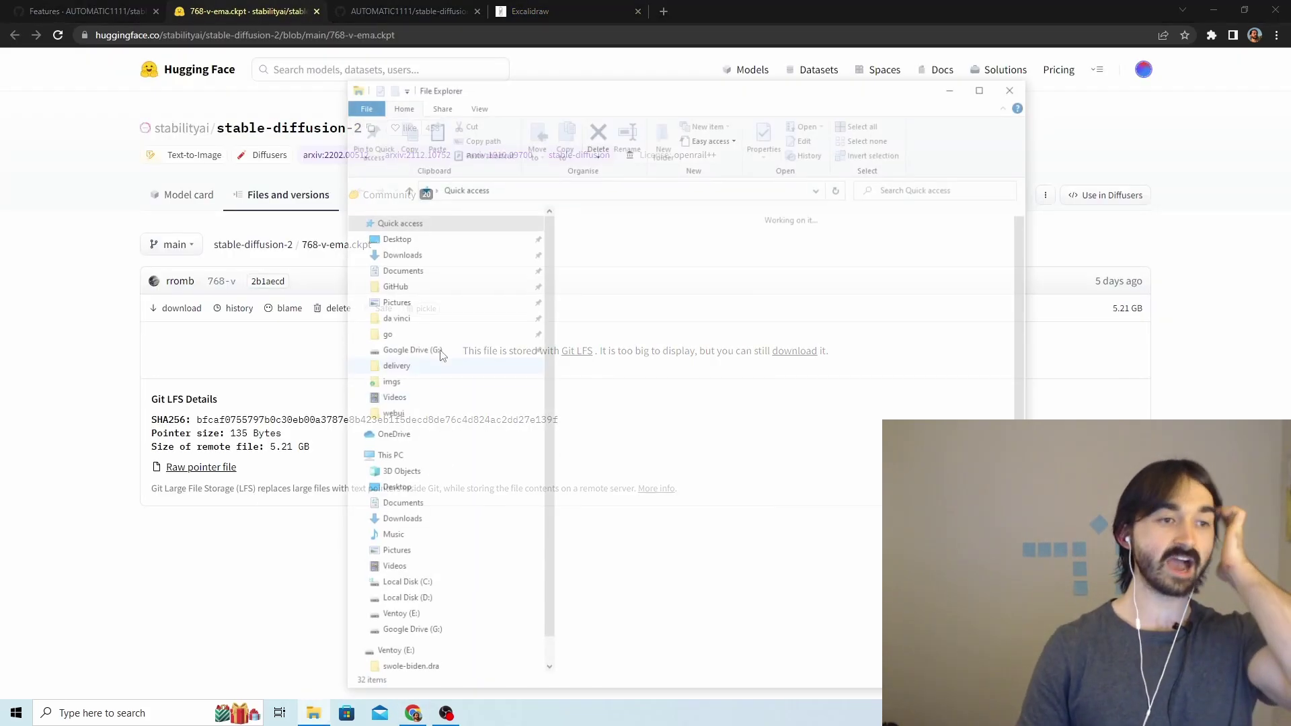
double_click(778, 250)
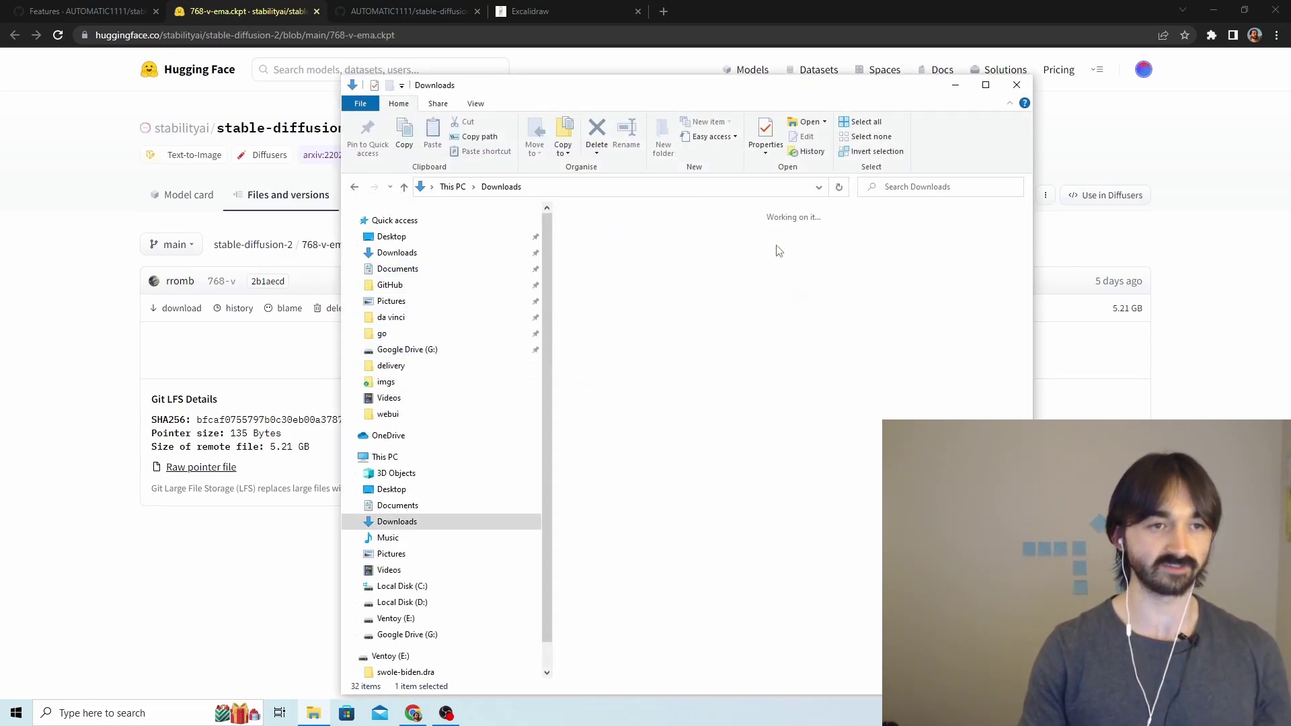
left_click(601, 281, "ctrl")
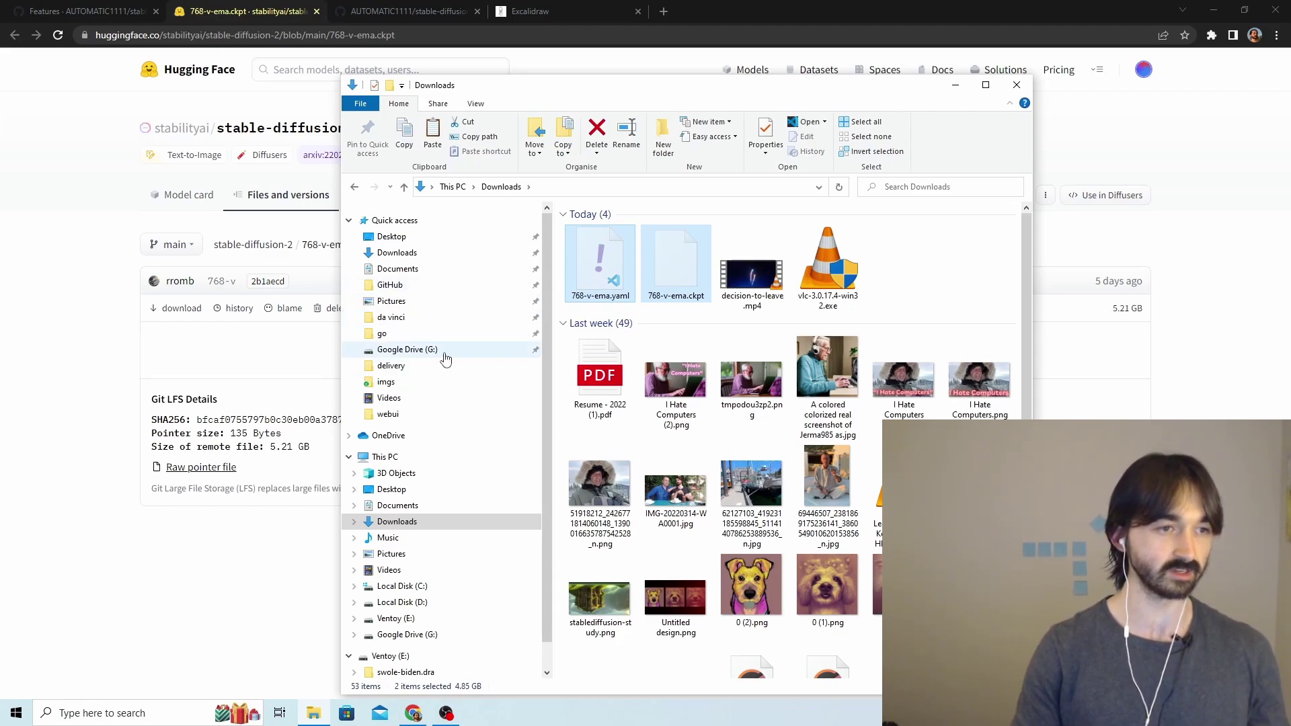
Paste 768-v-ema.ckpt and 768-v-ema.yaml into webui\models\Stable-diffusion
left_click(410, 414)
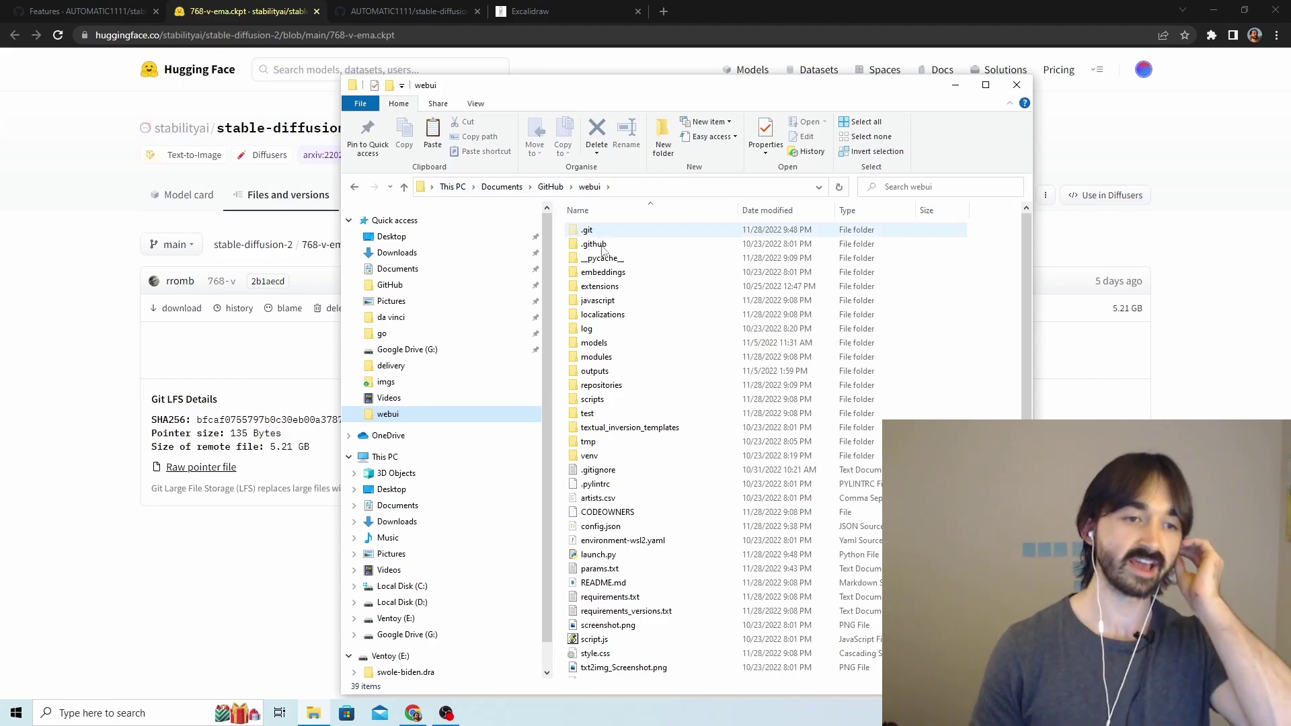
left_click(408, 11)
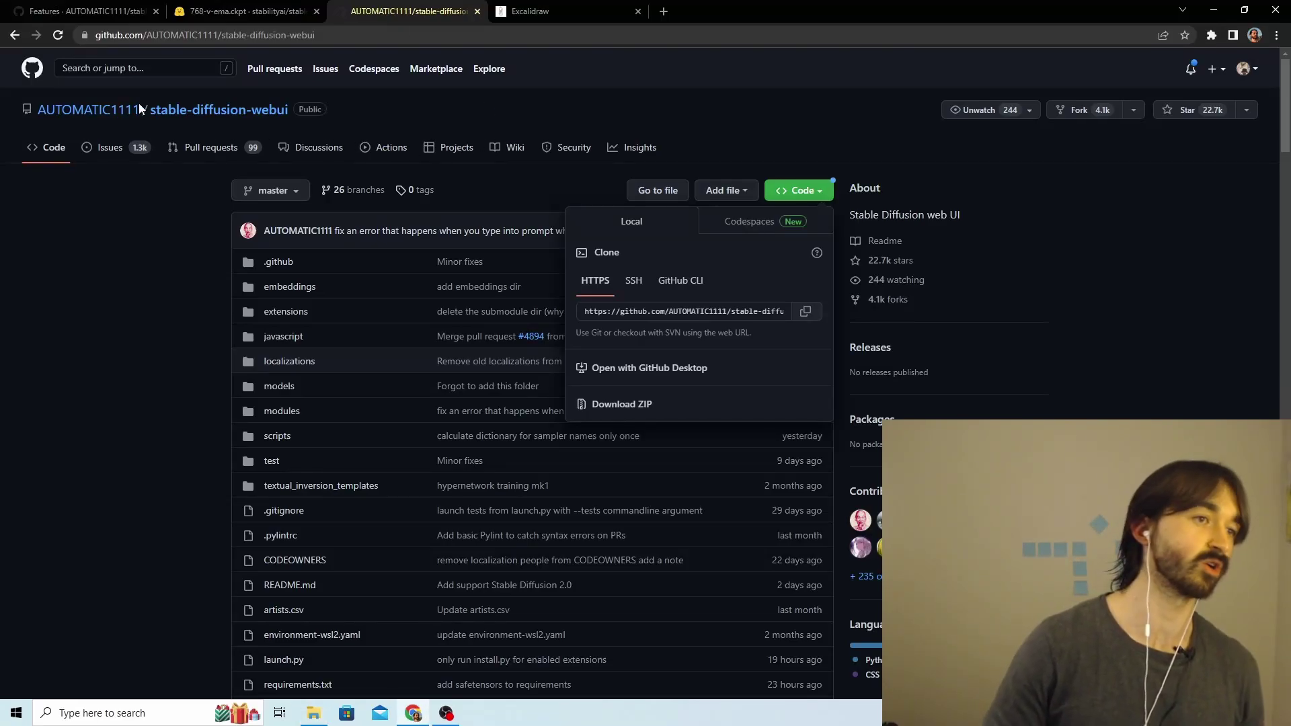
left_click(313, 713)
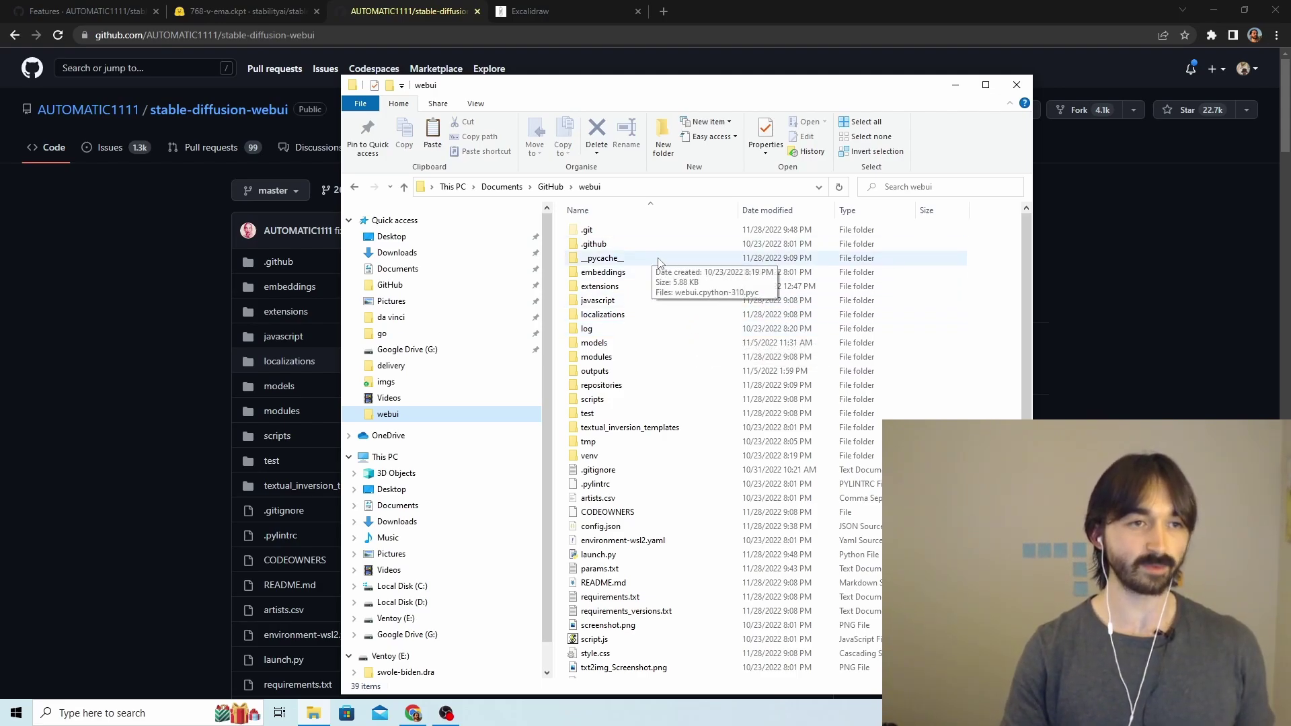
double_click(620, 343)
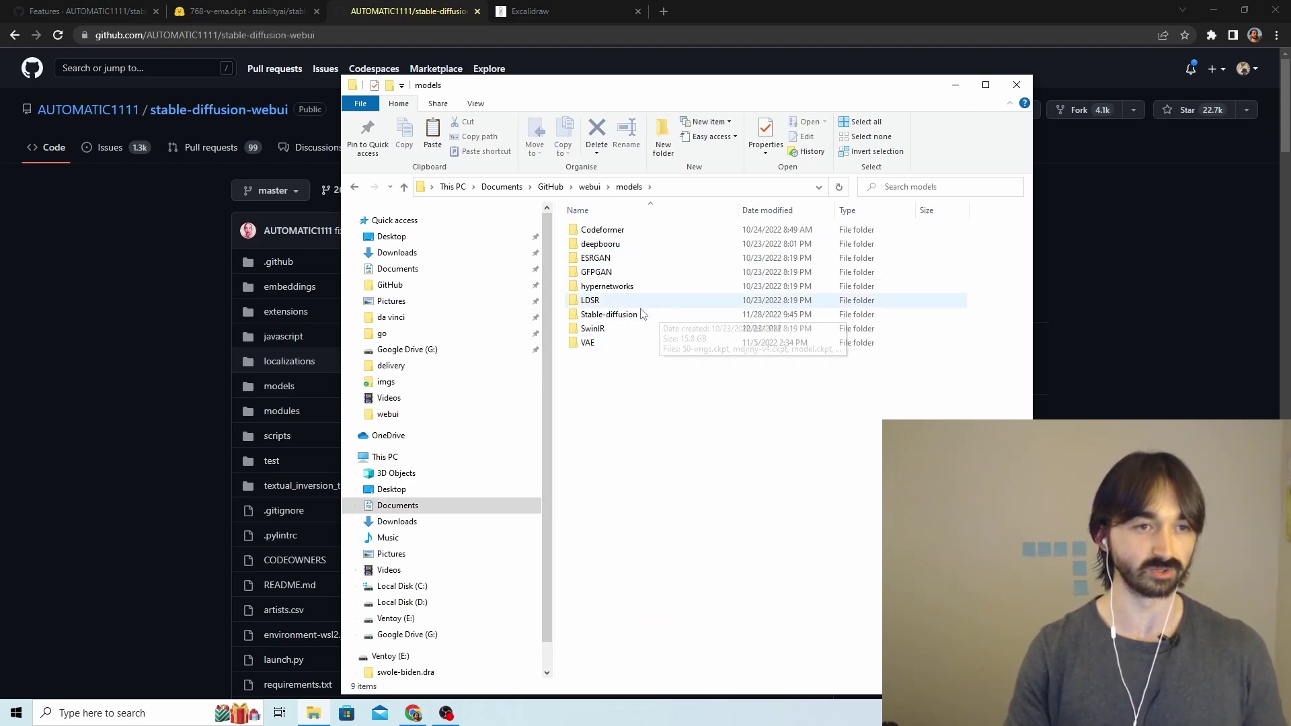
double_click(700, 314)
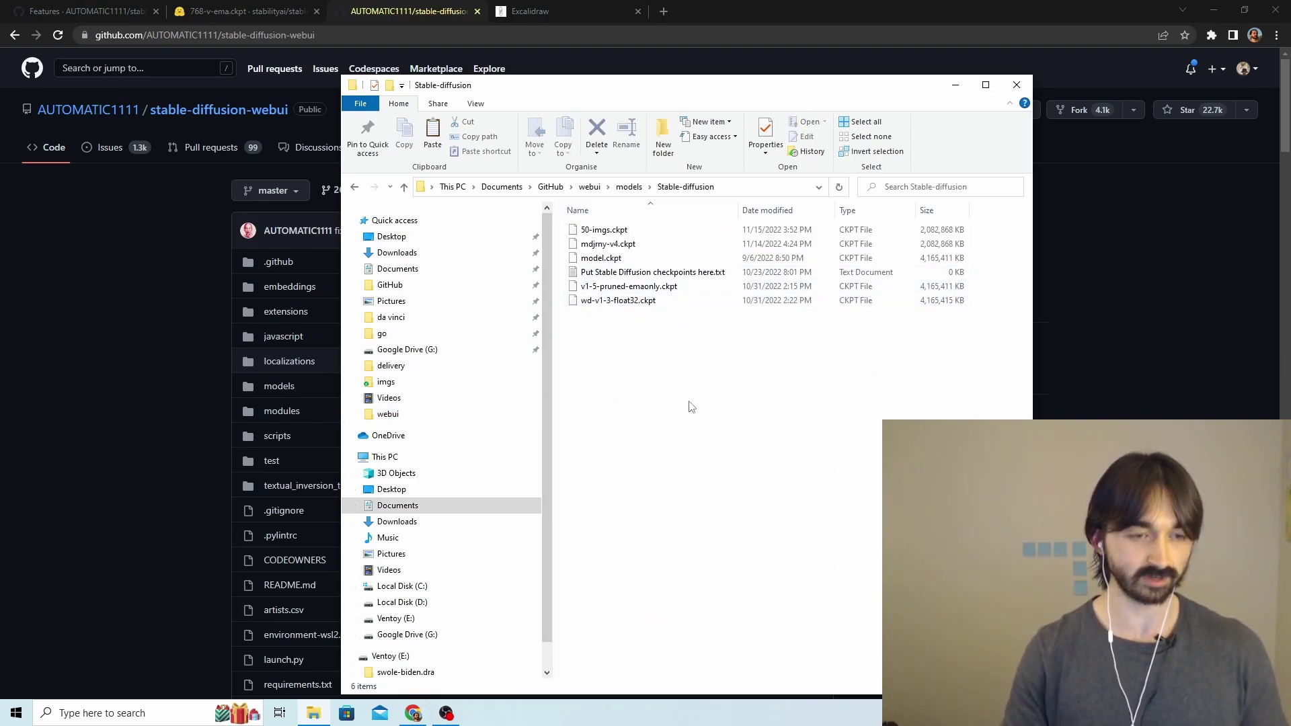
key("ctrl+v")
left_click(681, 348)
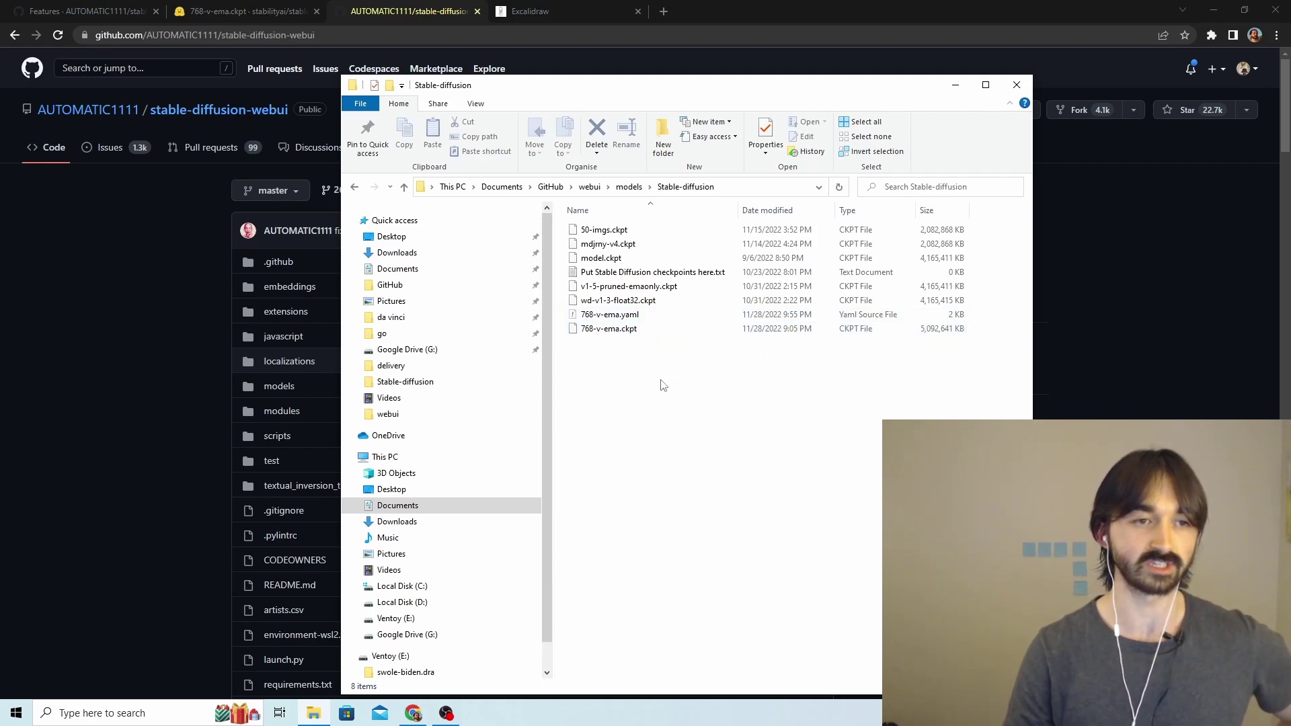
In Excalidraw, draw green ticks in the 'Download Model + Config' and 'Put Model + Config in Webui' boxes
left_click(88, 11)
left_click(538, 11)
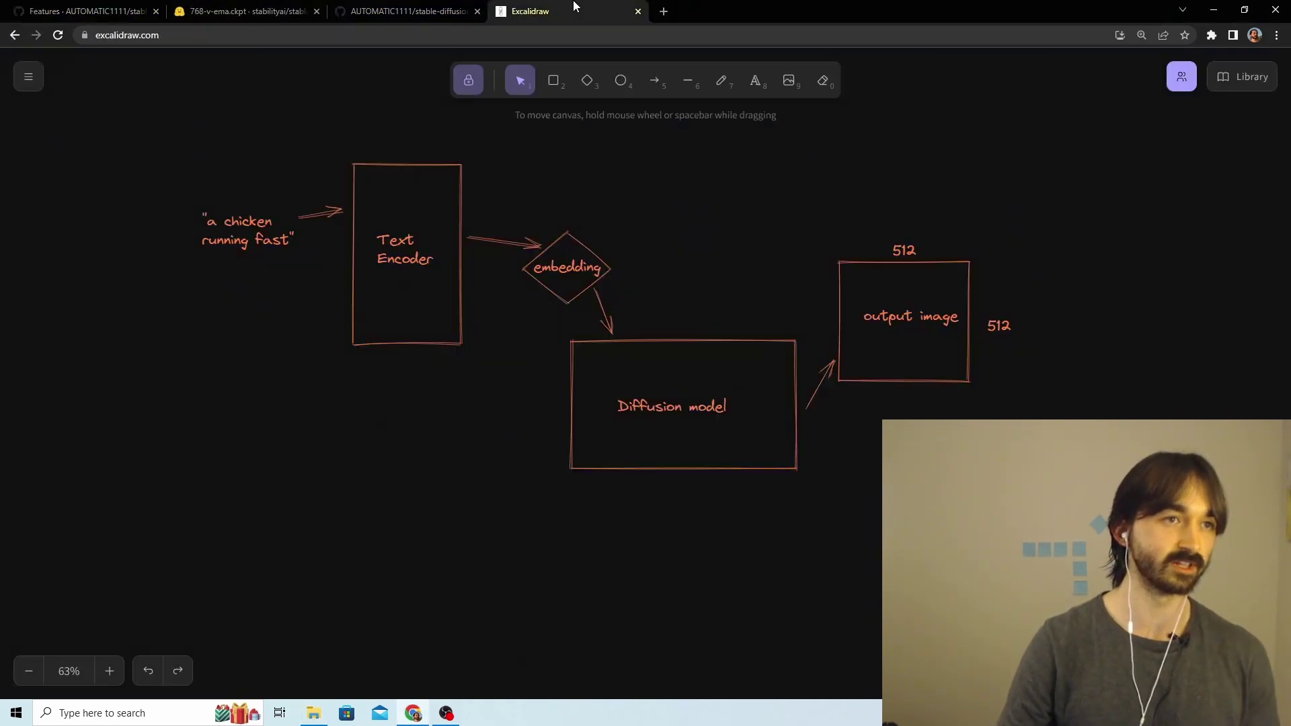
left_click(397, 10)
left_click(531, 11)
scroll(494, 293, "left", 10)
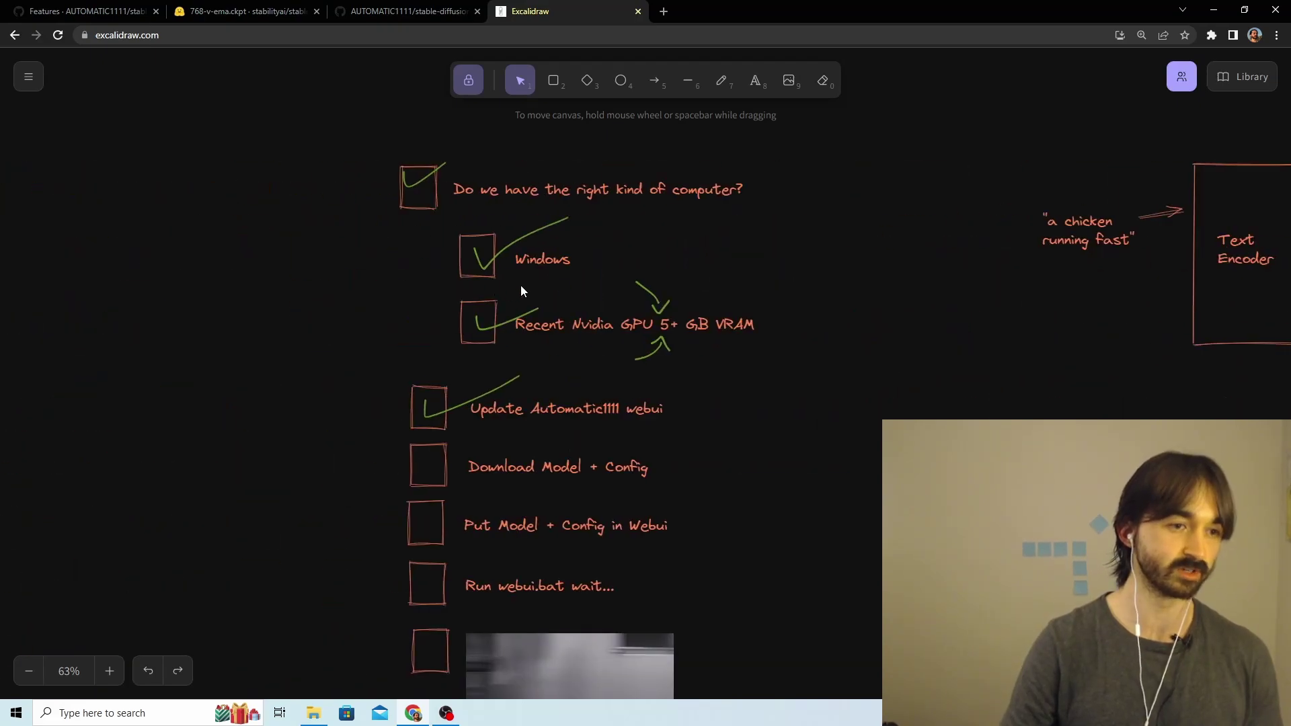
key("7")
scroll(521, 285, "down", 3)
left_click_drag(413, 282, 508, 262)
key("ctrl+z")
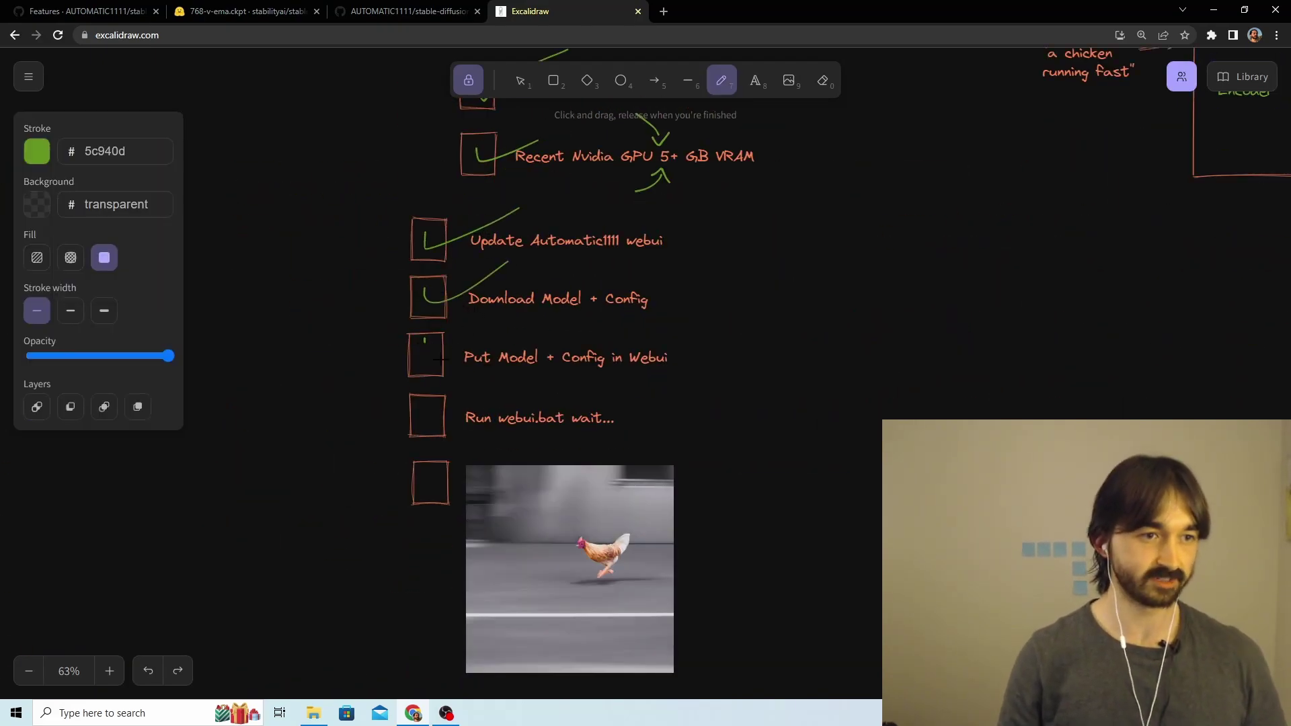
left_click_drag(458, 349, 482, 329)
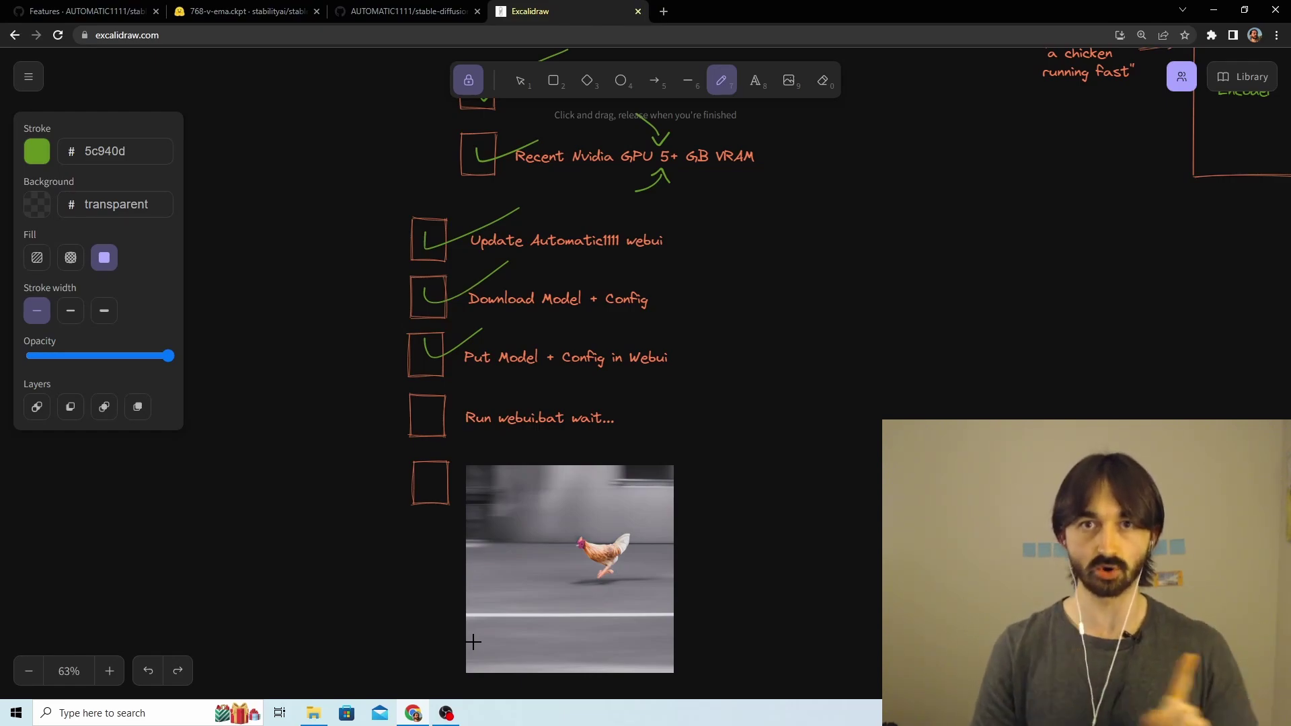
Go back up from Stable-diffusion to the webui folder and select launch.py
left_click(325, 716)
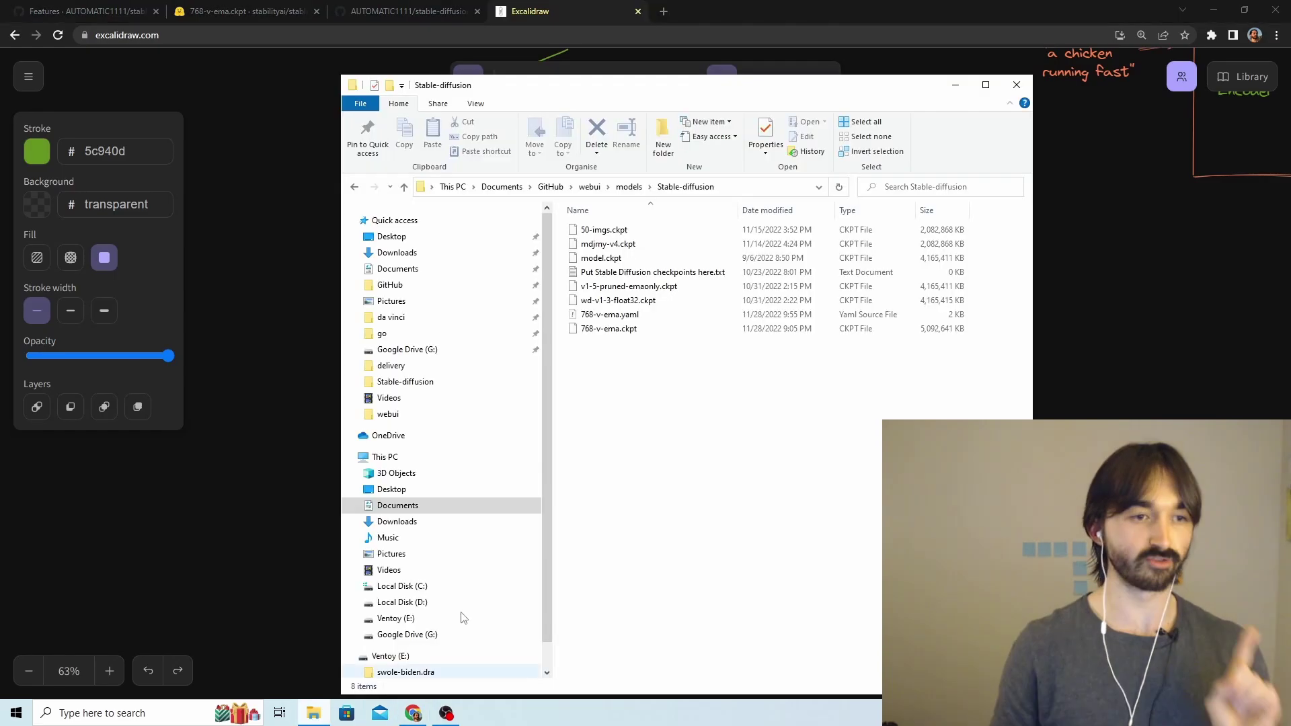
left_click(629, 191)
left_click(590, 188)
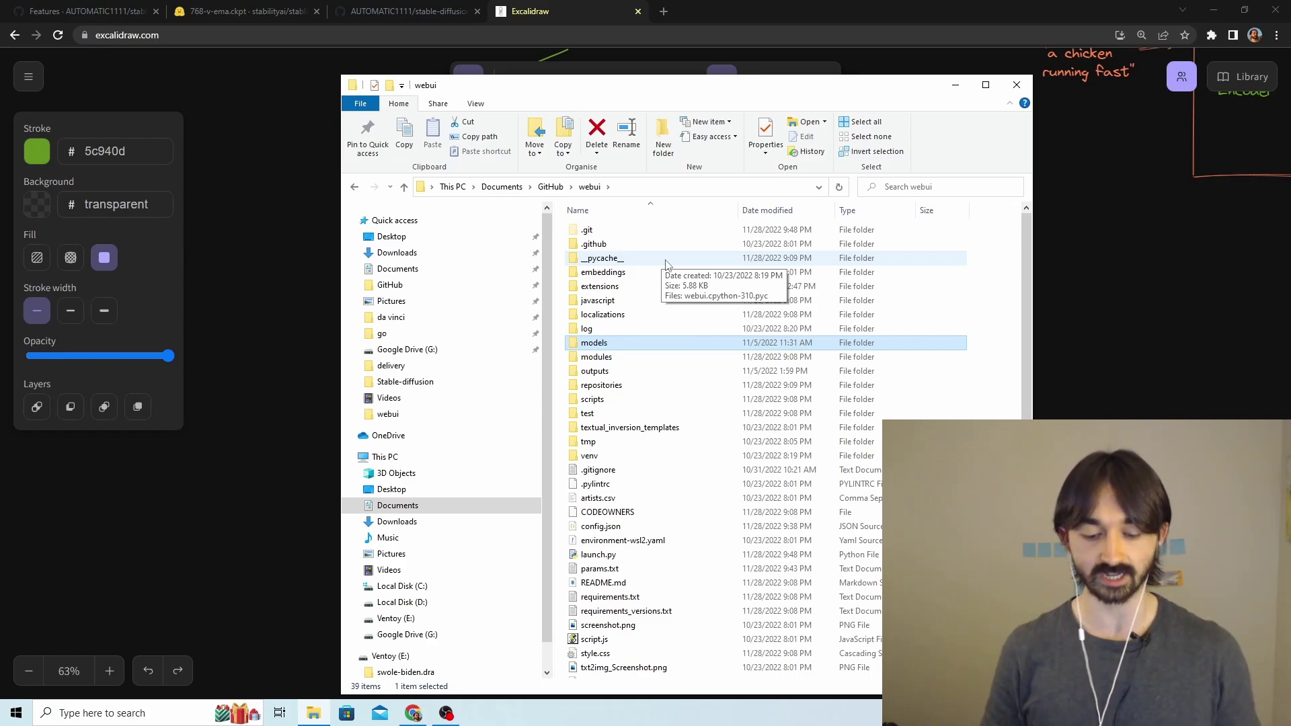
left_click(272, 297)
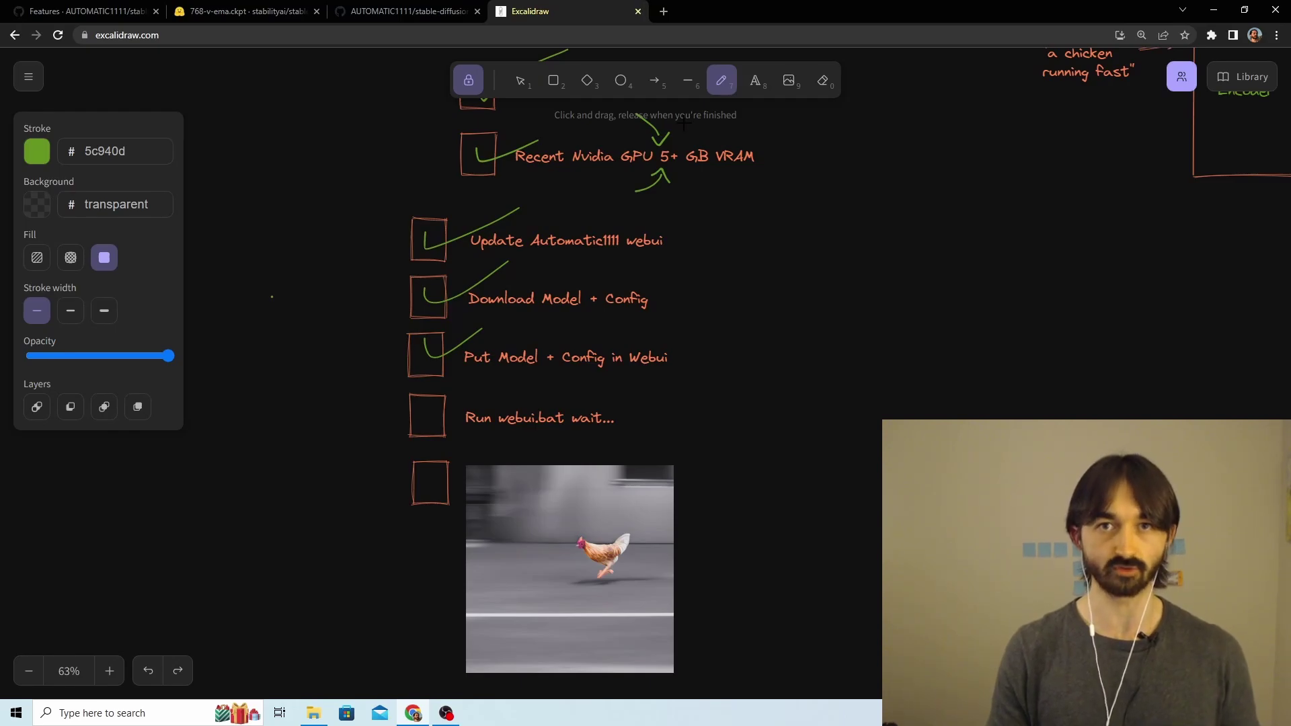
key("alt+Tab")
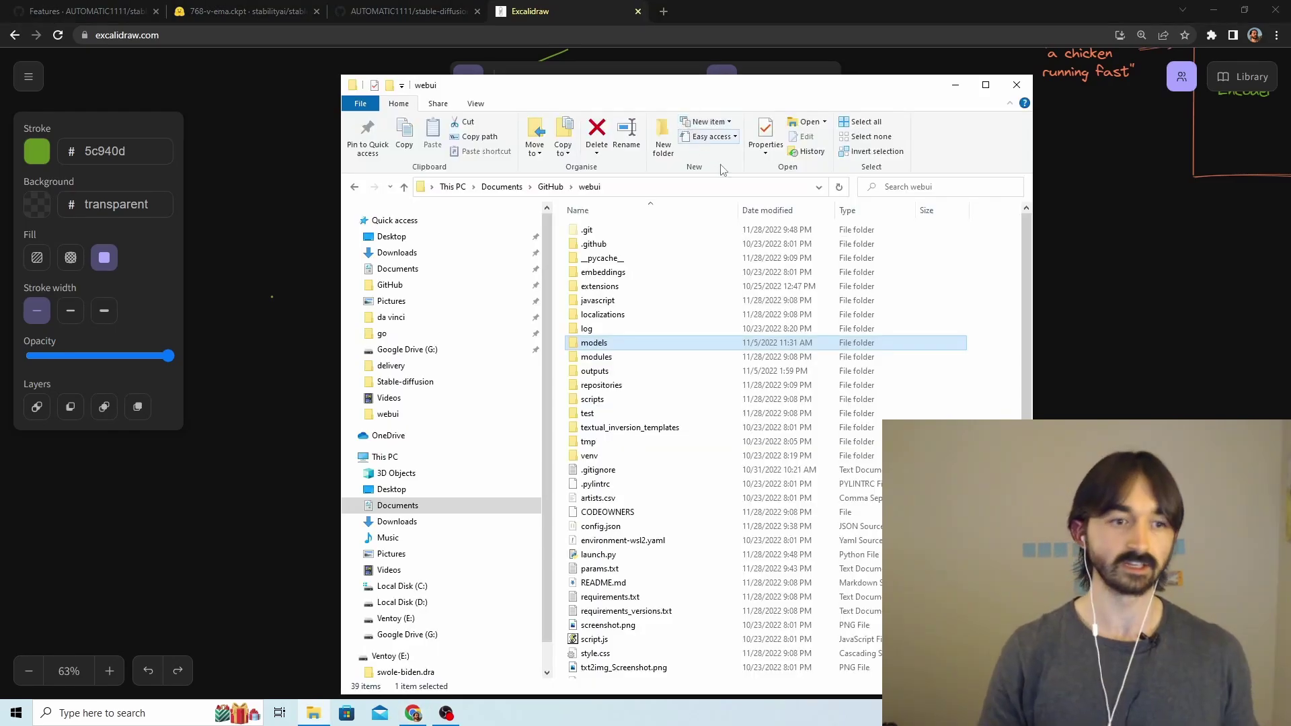
left_click(622, 560)
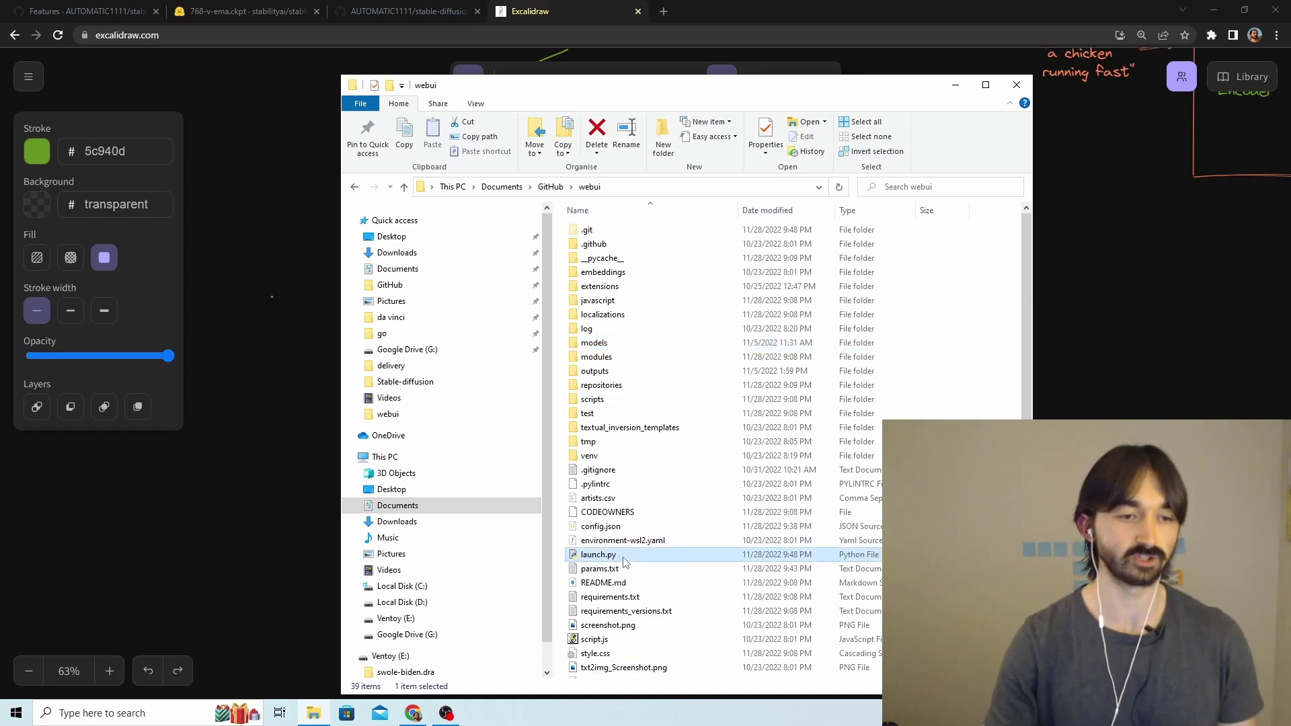
Open launch.py in Notepad and search downward for 'commandline'
right_click(624, 561)
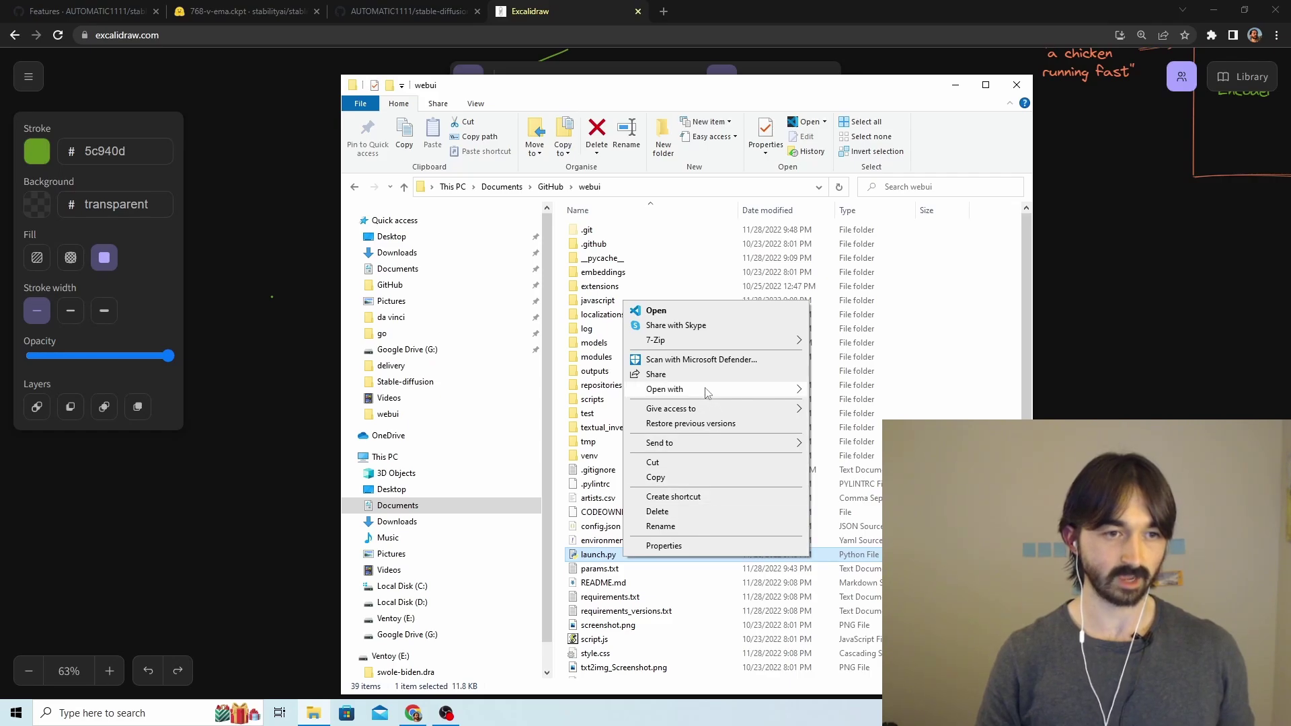
mouse_move(706, 392)
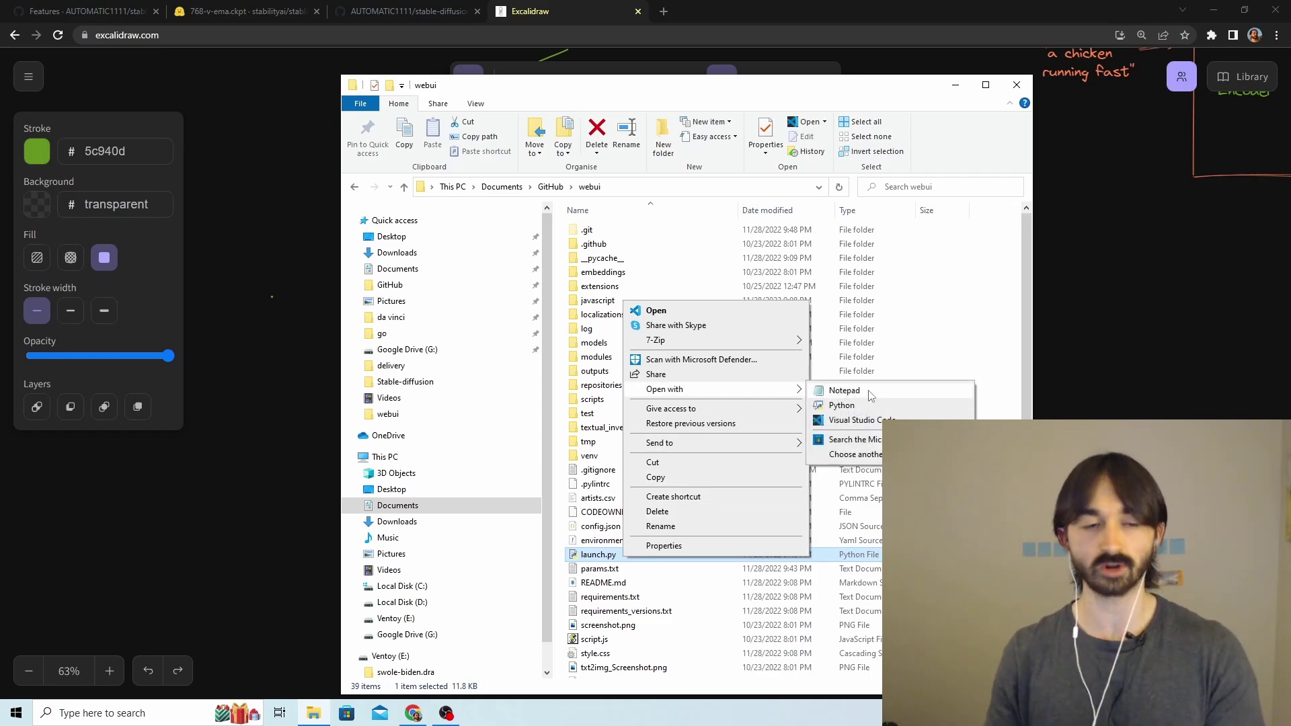
left_click(870, 396)
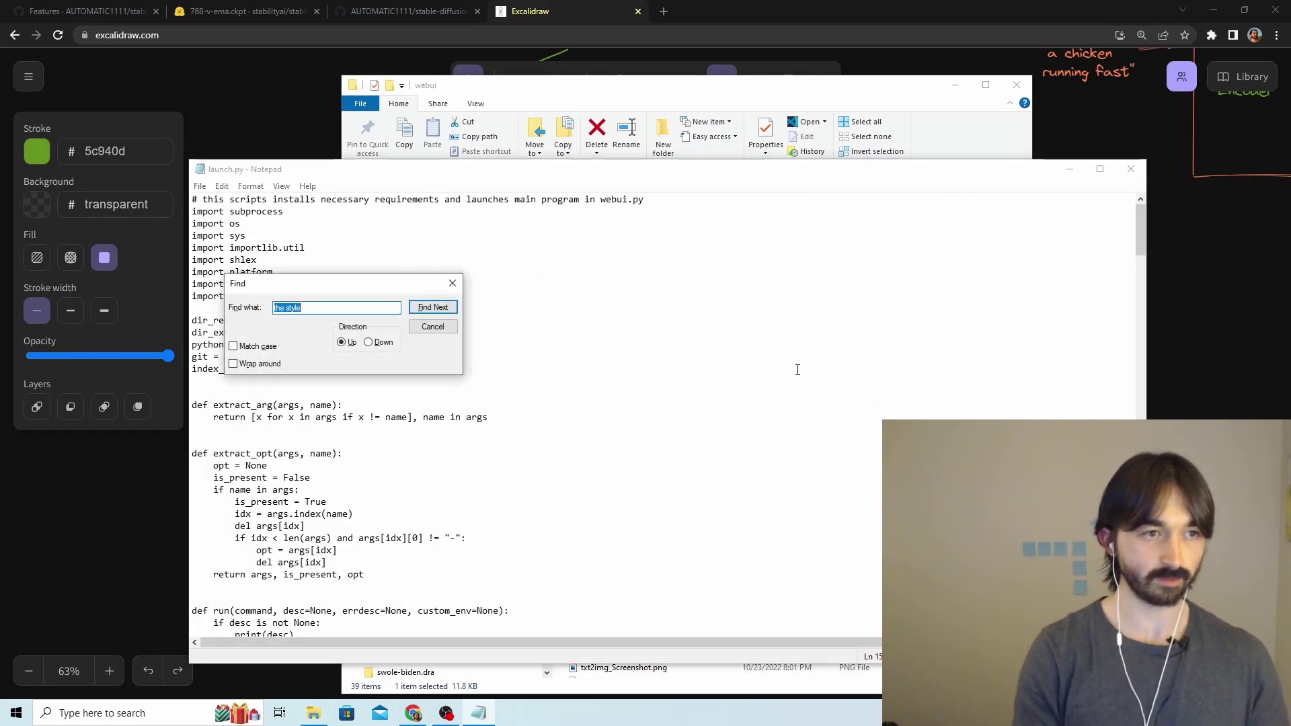
type("commandline")
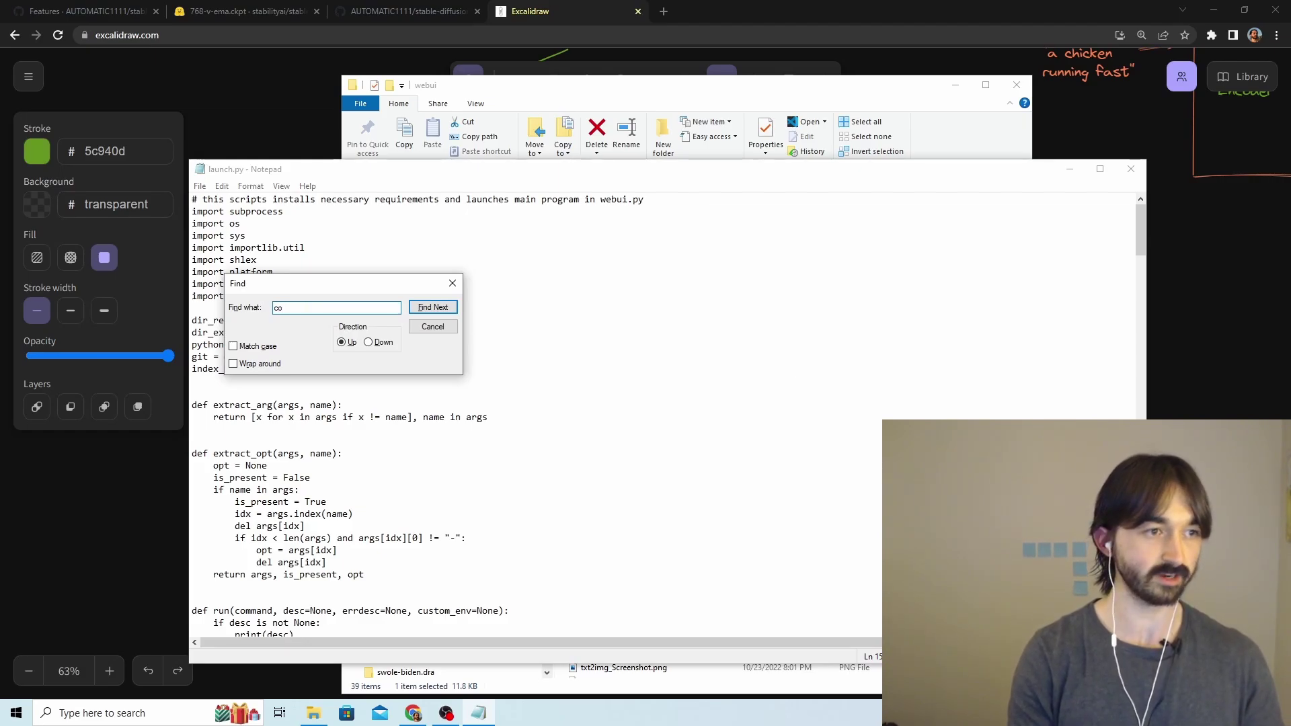
left_click(368, 342)
left_click(433, 307)
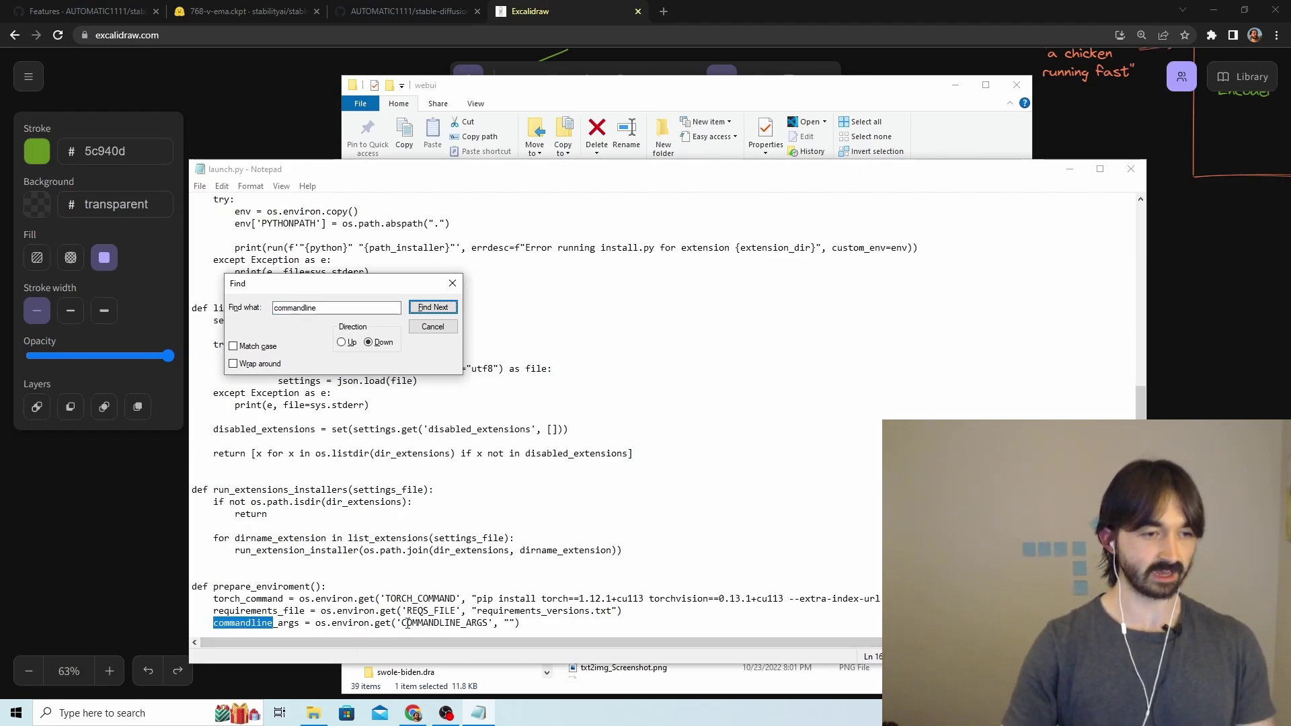
Set the COMMANDLINE_ARGS default to '--xformers', save launch.py and close Notepad
left_click_drag(407, 624, 493, 623)
left_click(509, 623)
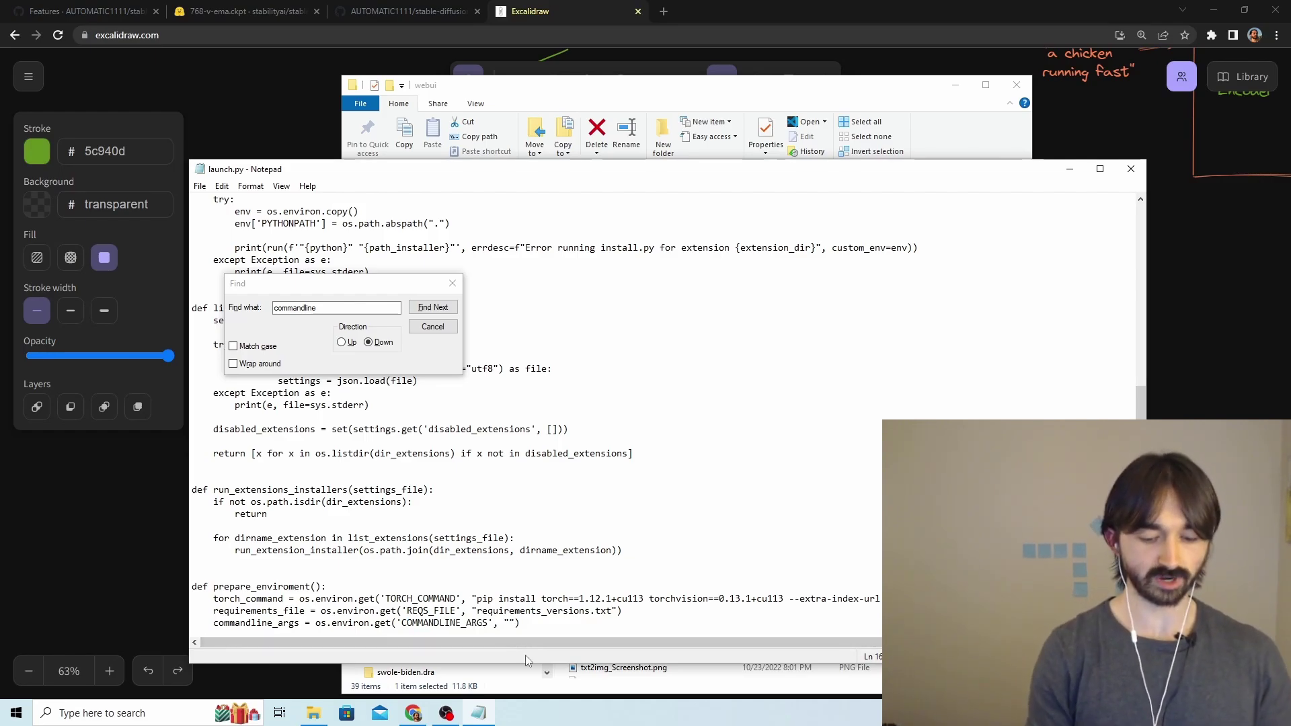
type("--xf")
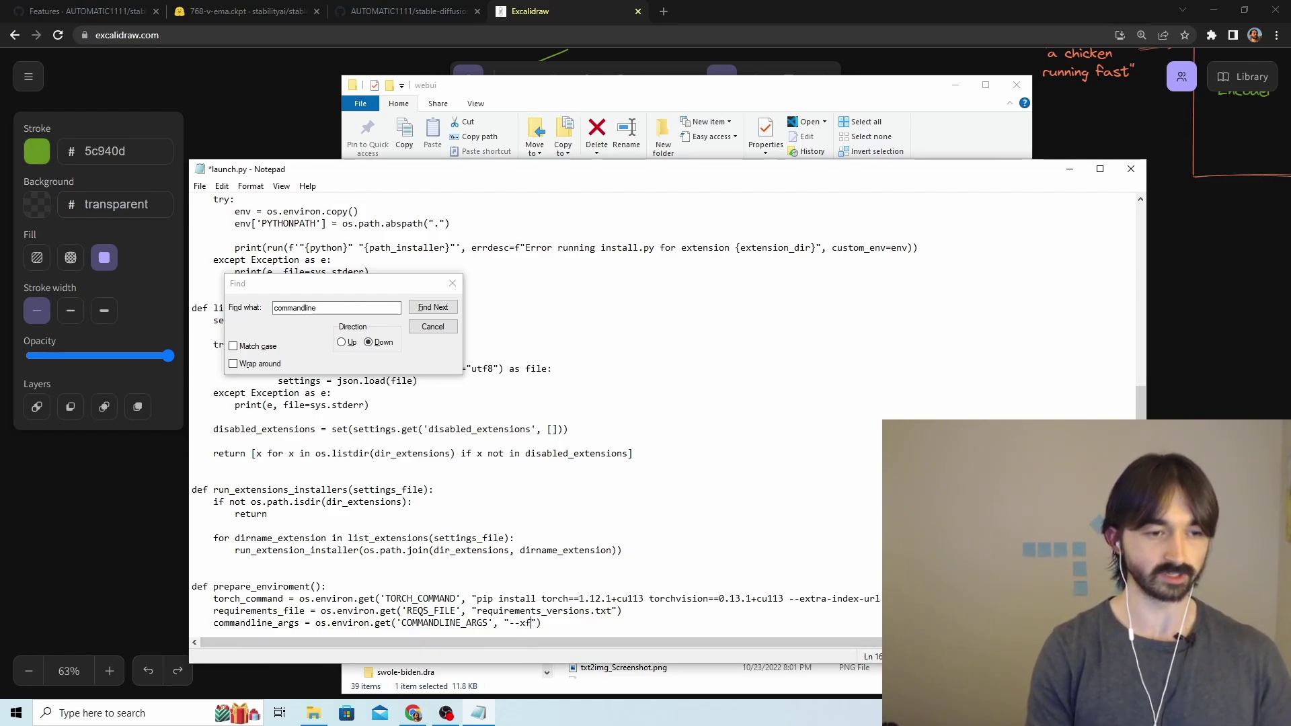
type("ormers")
key("ctrl+s")
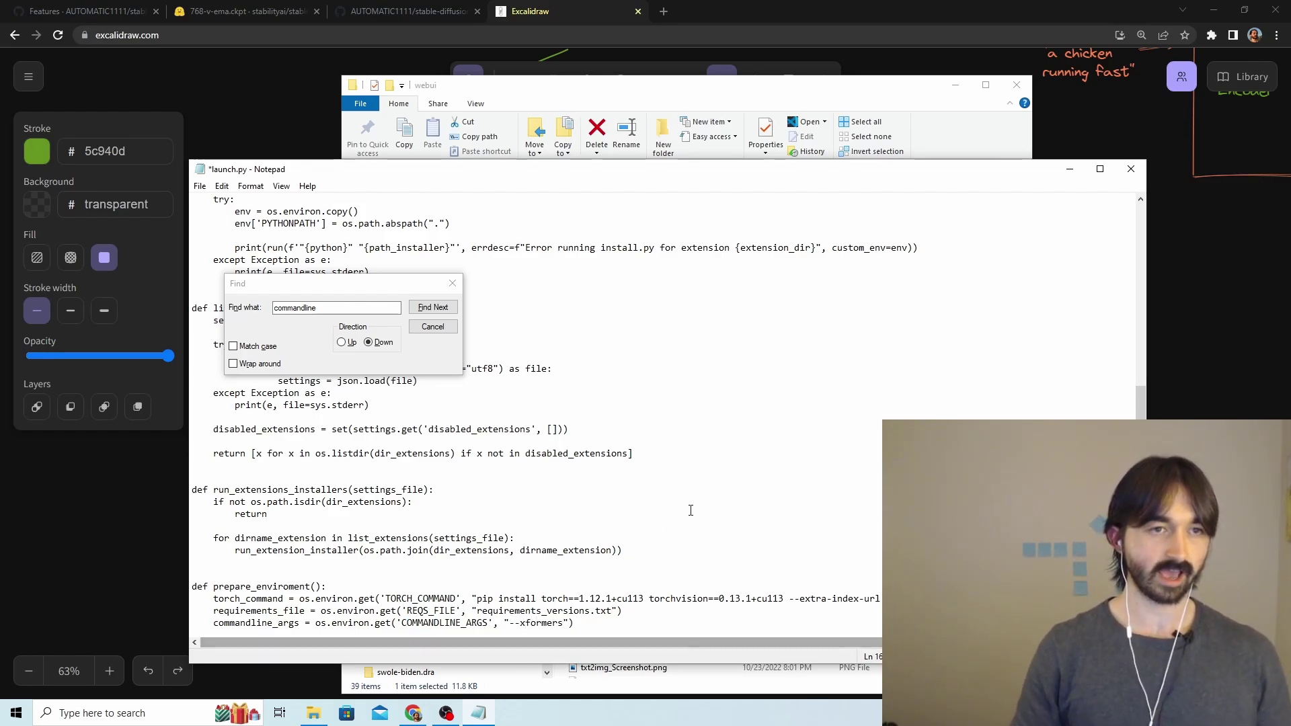
left_click(701, 514)
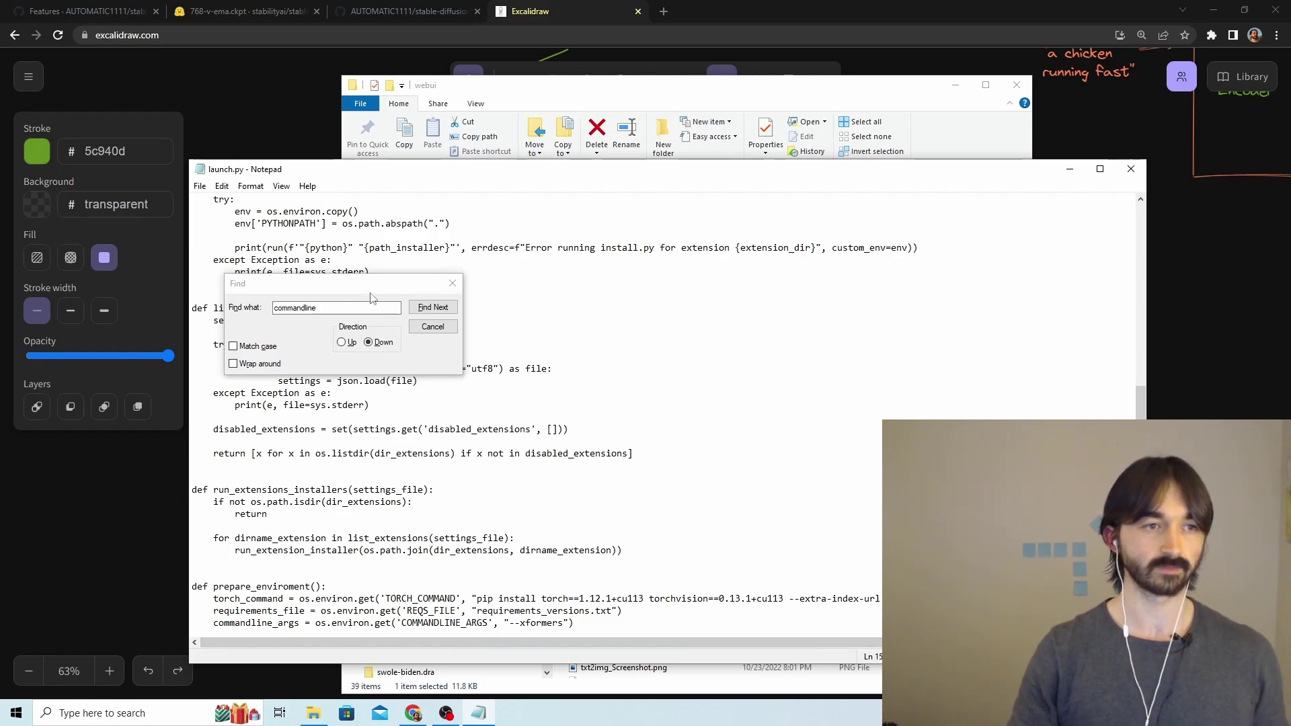
left_click(1131, 169)
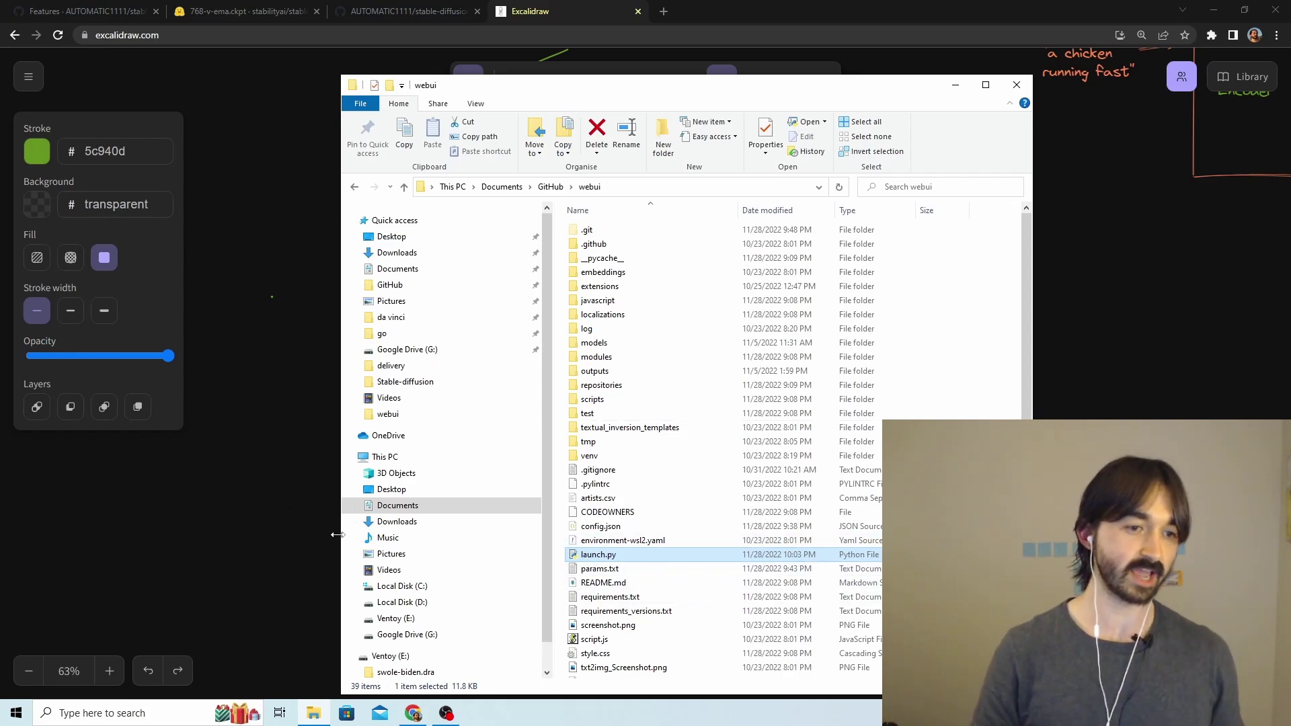
Run webui.bat from the webui folder to start the web UI
scroll(672, 593, "down", 3)
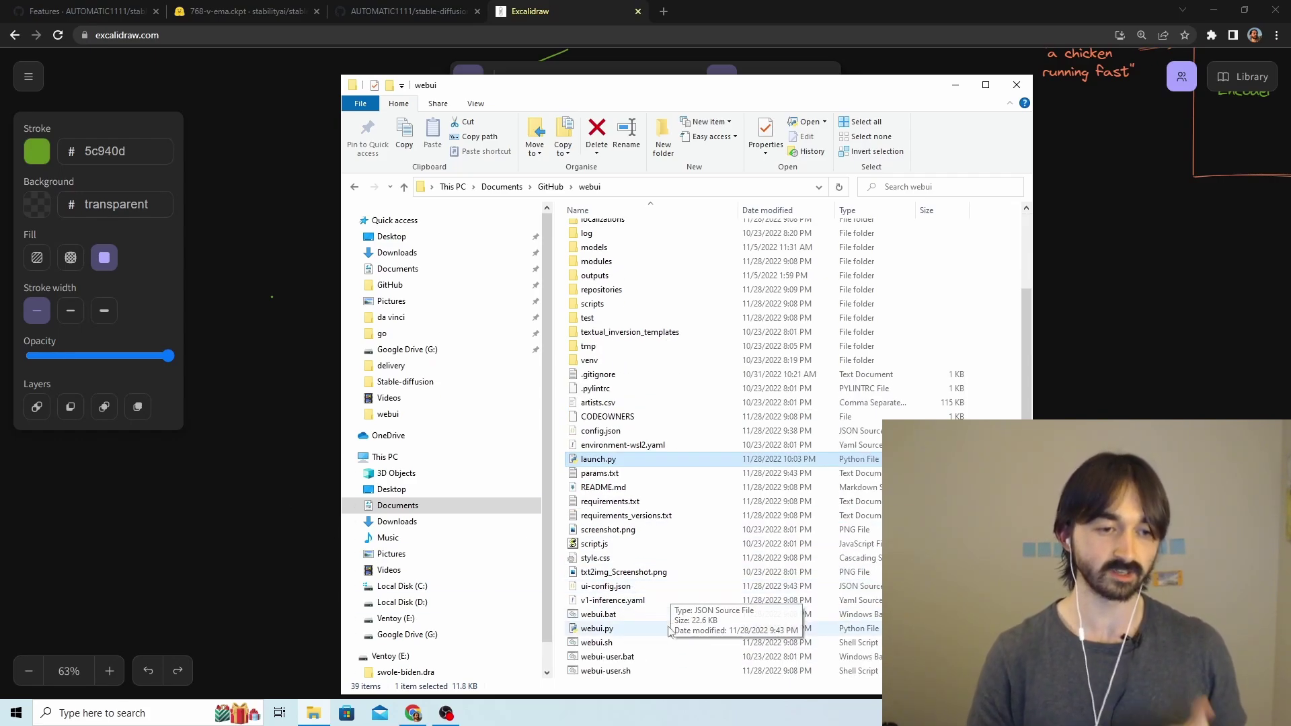
double_click(634, 618)
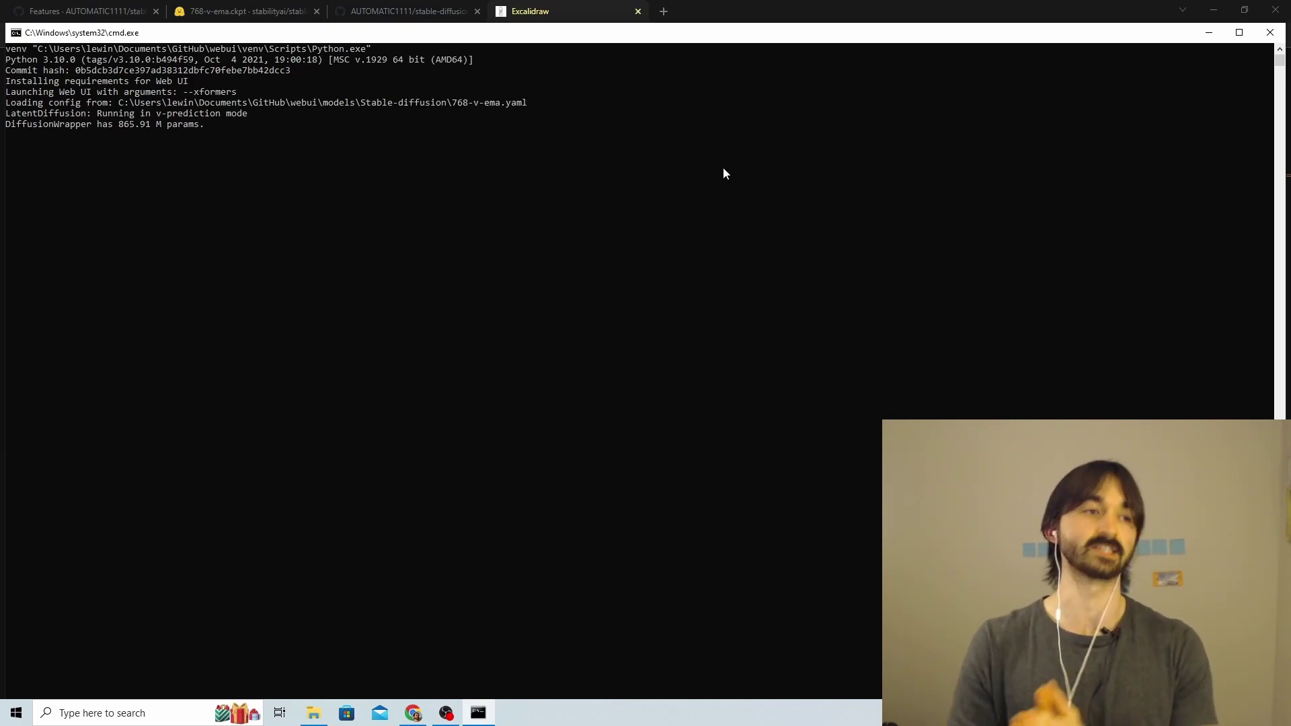
Minimize the console and load localhost:7860 in a new browser tab
left_click(1207, 33)
left_click(664, 11)
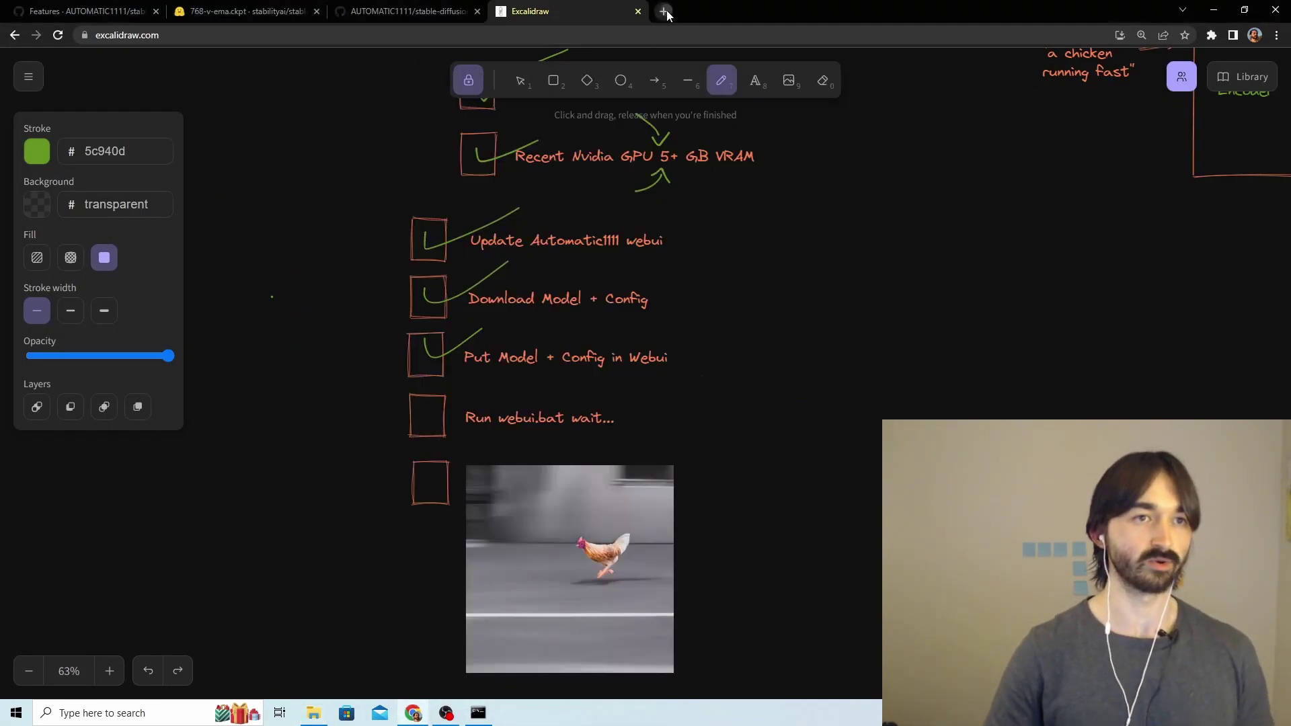
type("localhost:7860")
key("Return")
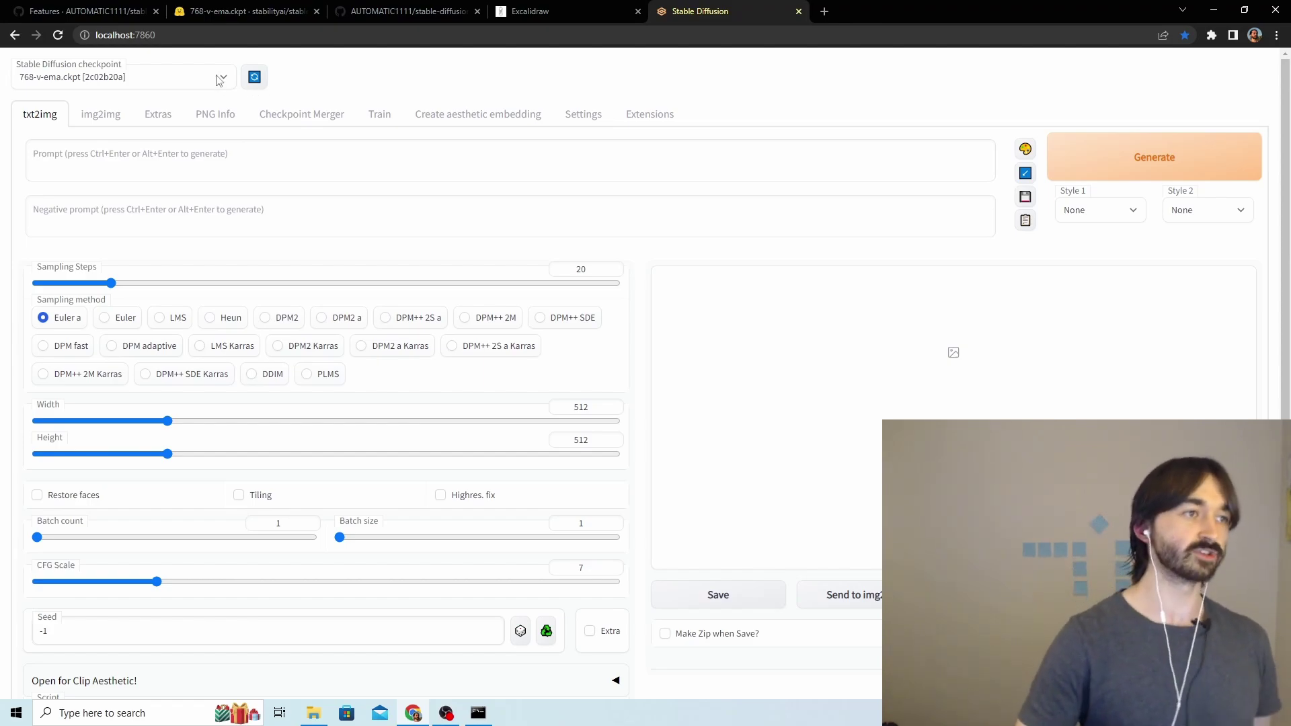
Keep 768-v-ema.ckpt as the checkpoint and set width and height to 768
left_click(219, 78)
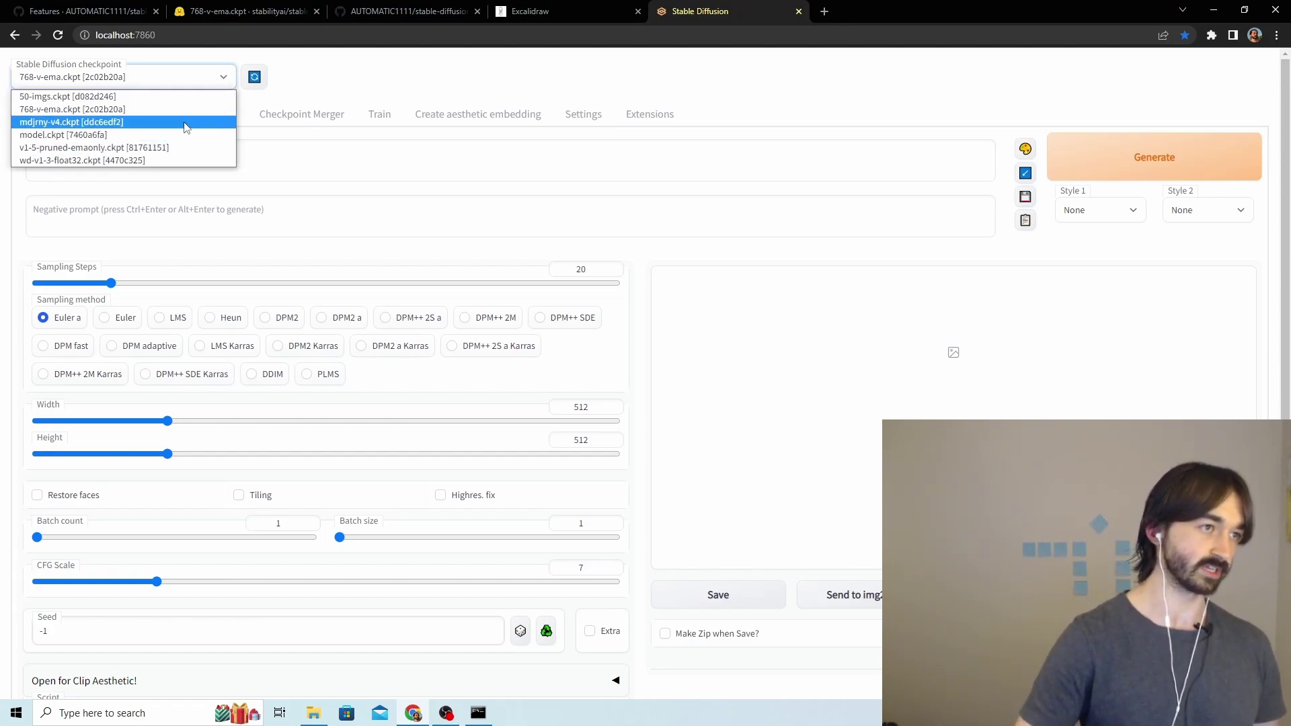
left_click(113, 112)
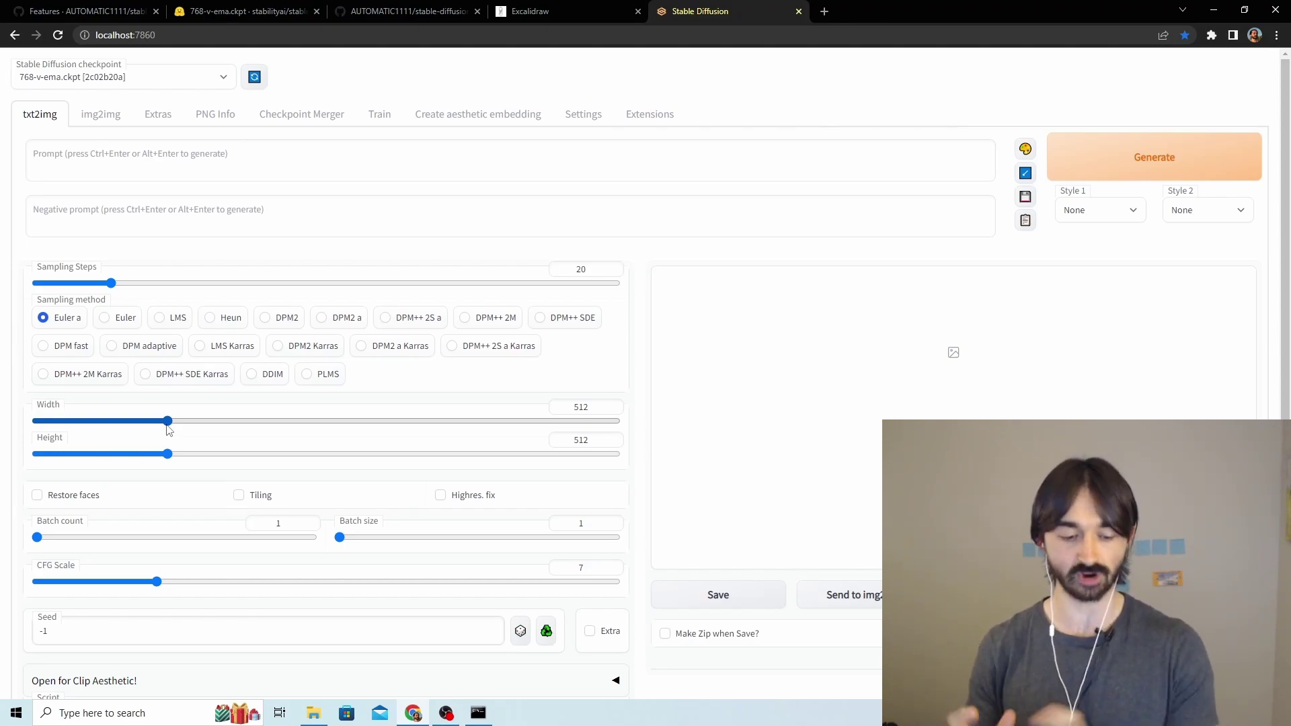
left_click_drag(168, 426, 243, 424)
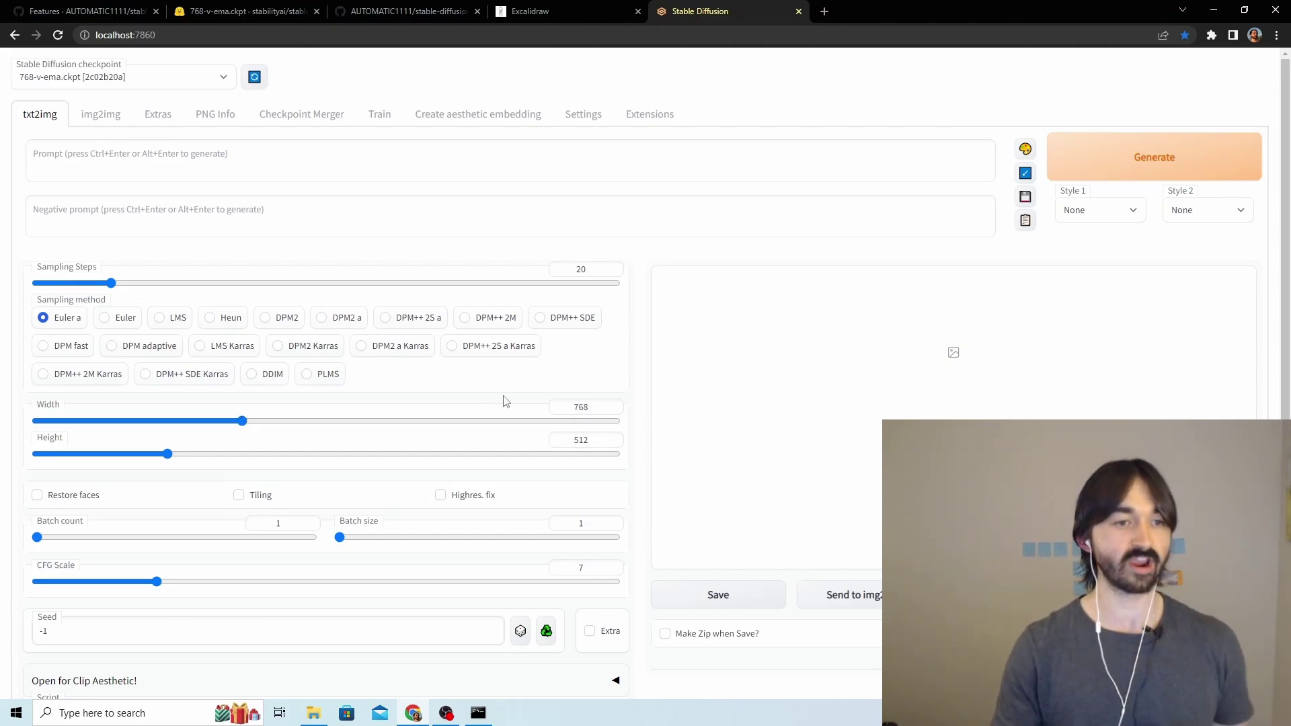
left_click_drag(167, 454, 242, 455)
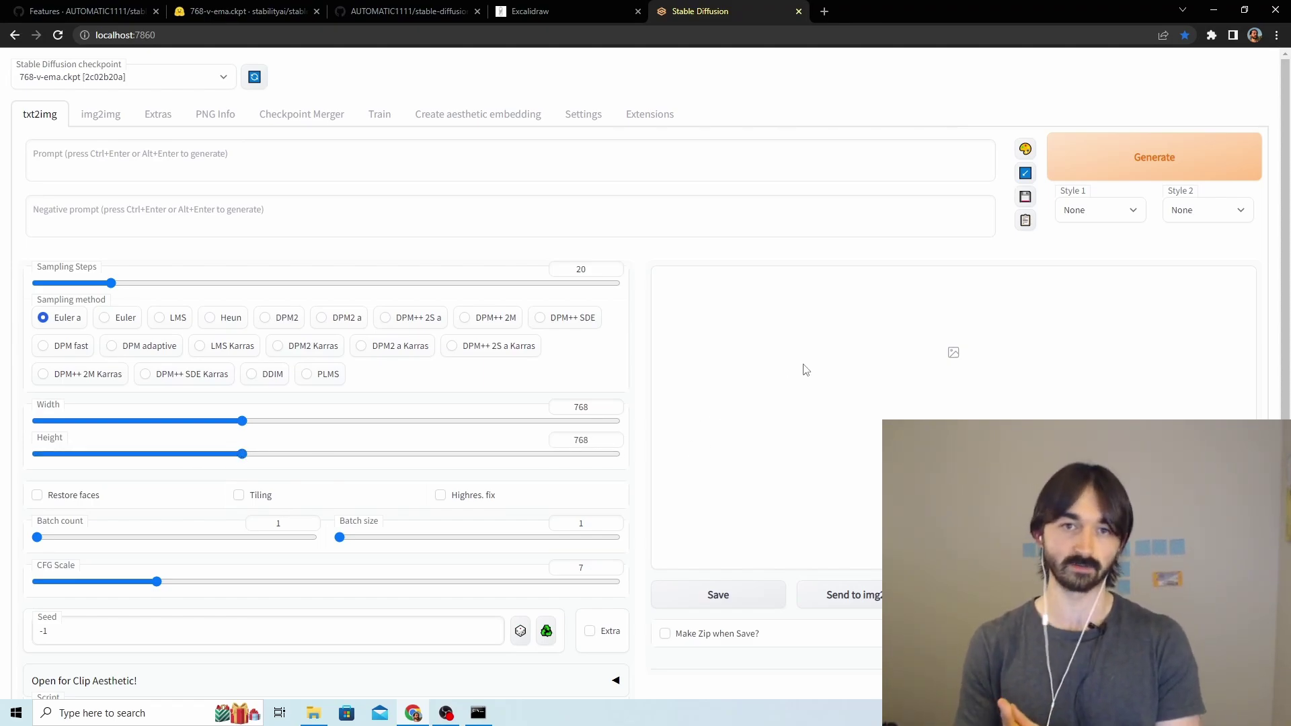
Generate a txt2img image from the prompt 'a really salty pr…'
left_click(464, 154)
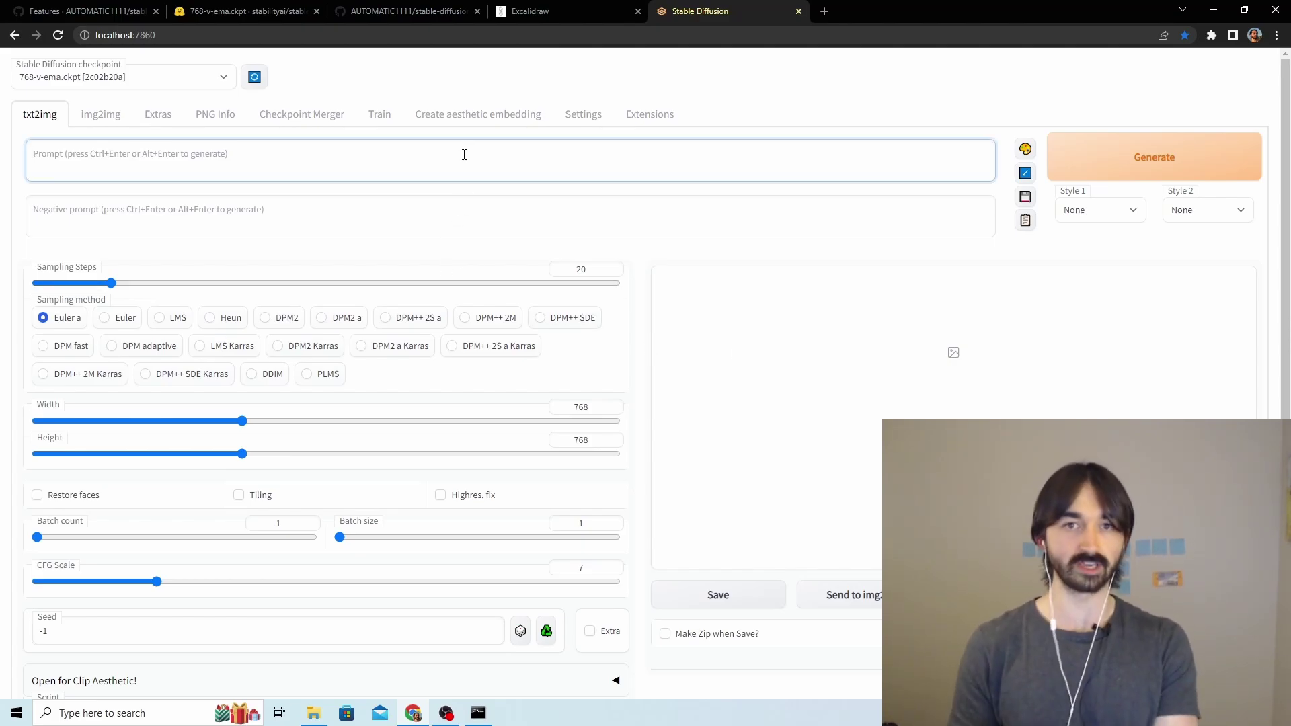
type("a really salty pr")
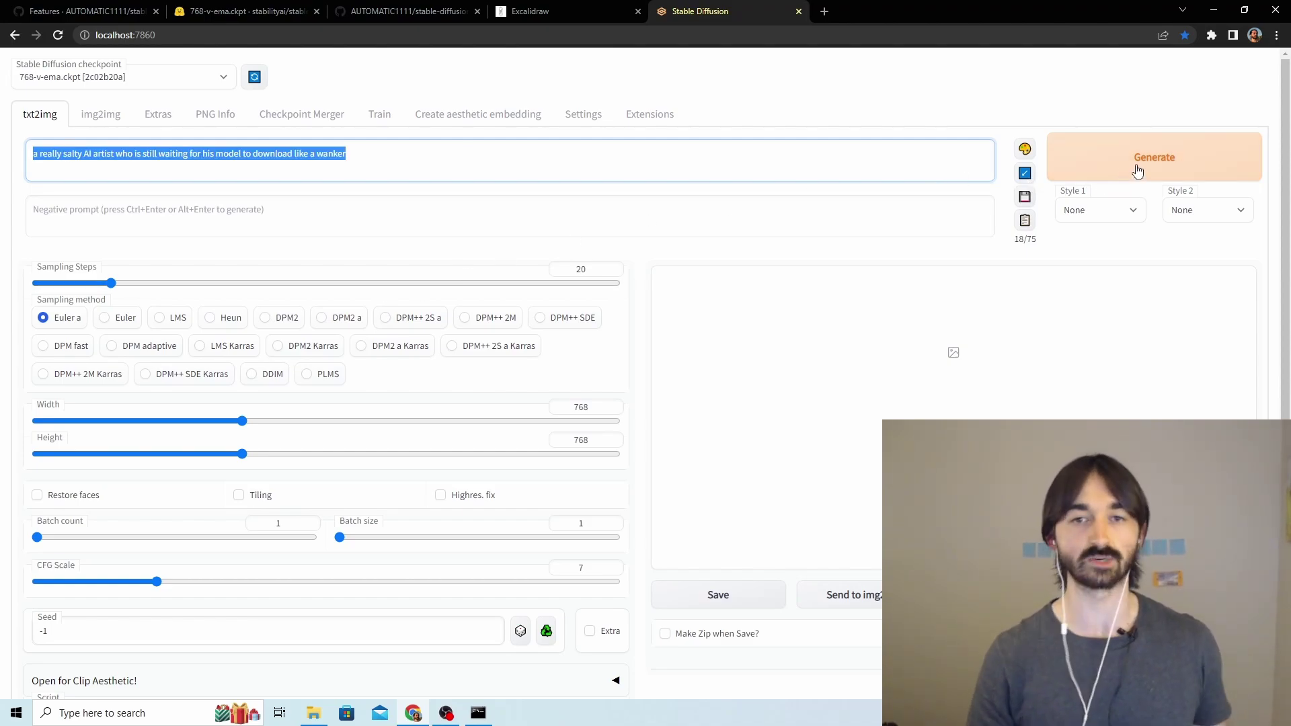
left_click(1137, 170)
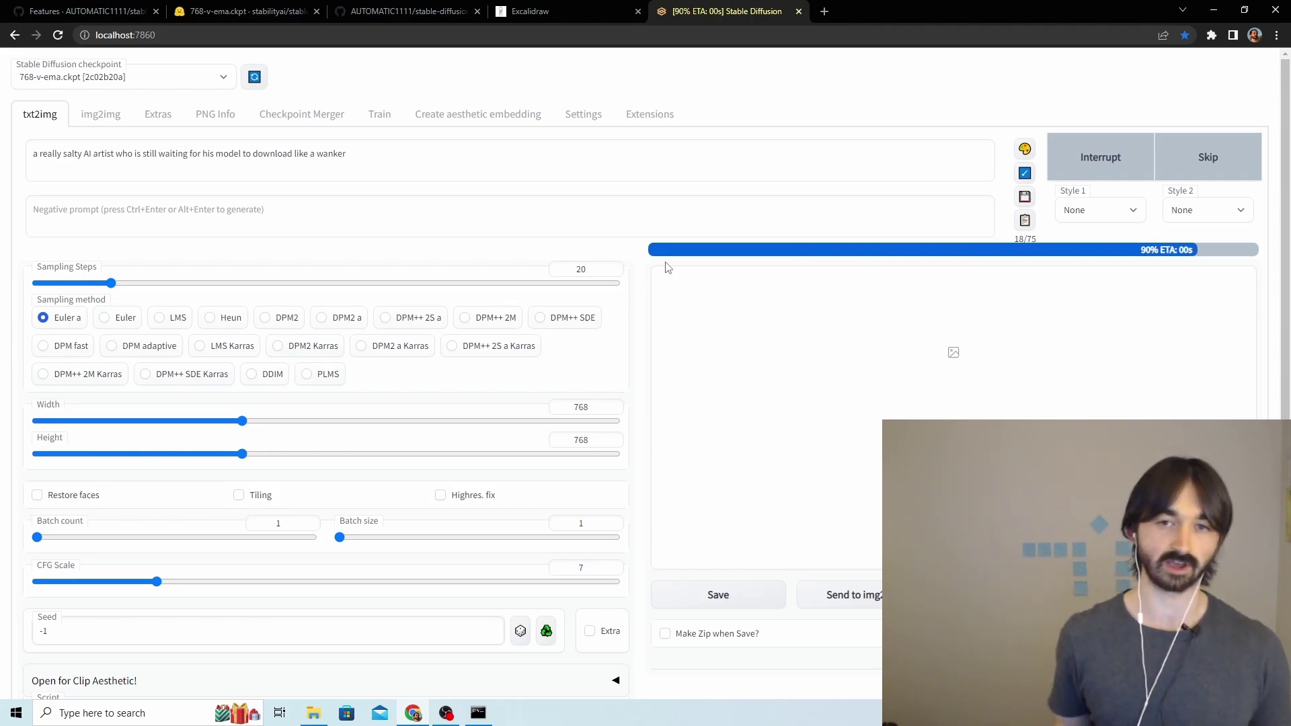
View the generated 768×768 portrait full screen, then move to the GitHub Features wiki
left_click(712, 324)
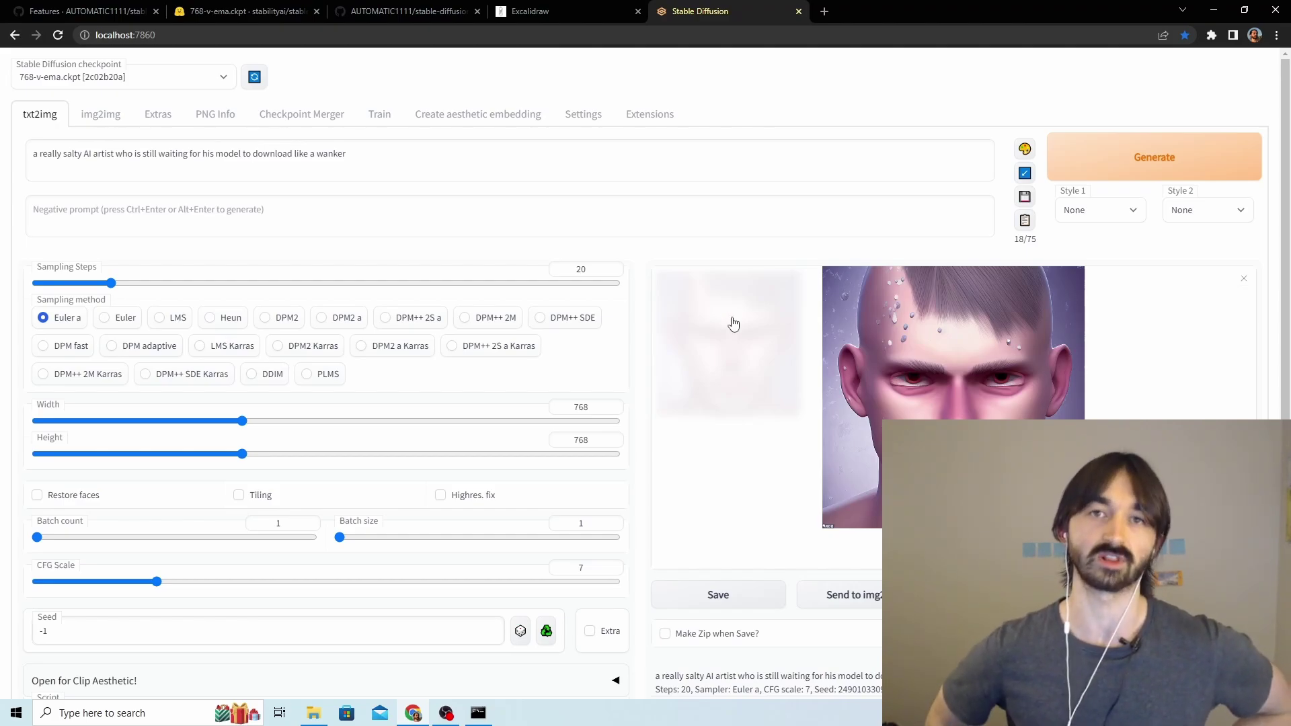
scroll(928, 289, "down", 2)
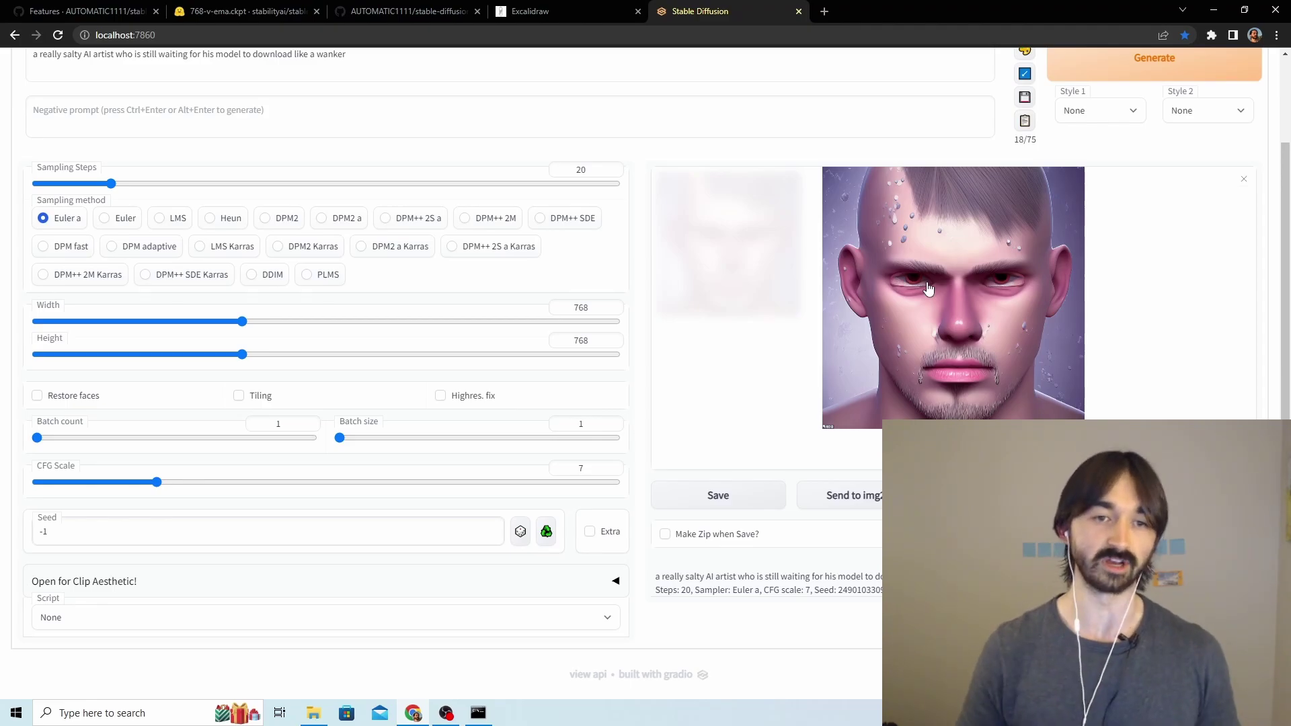
left_click(927, 286)
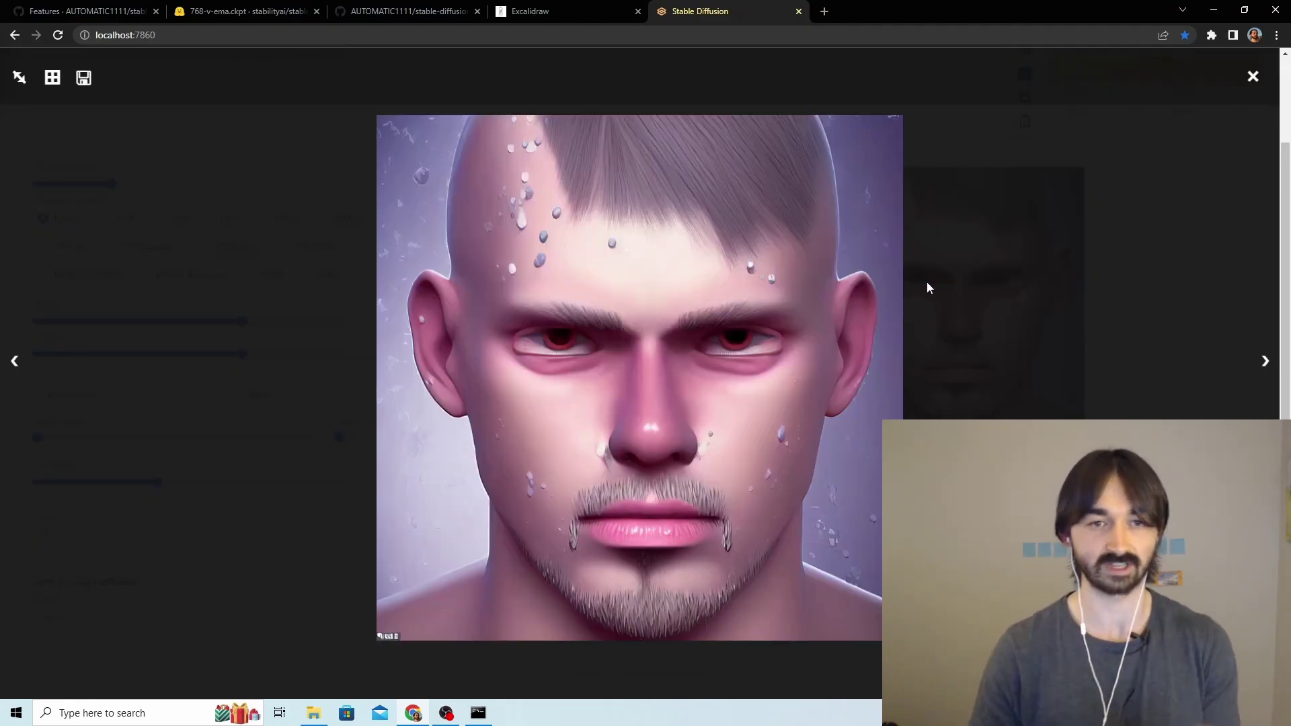
left_click(1253, 79)
left_click(87, 11)
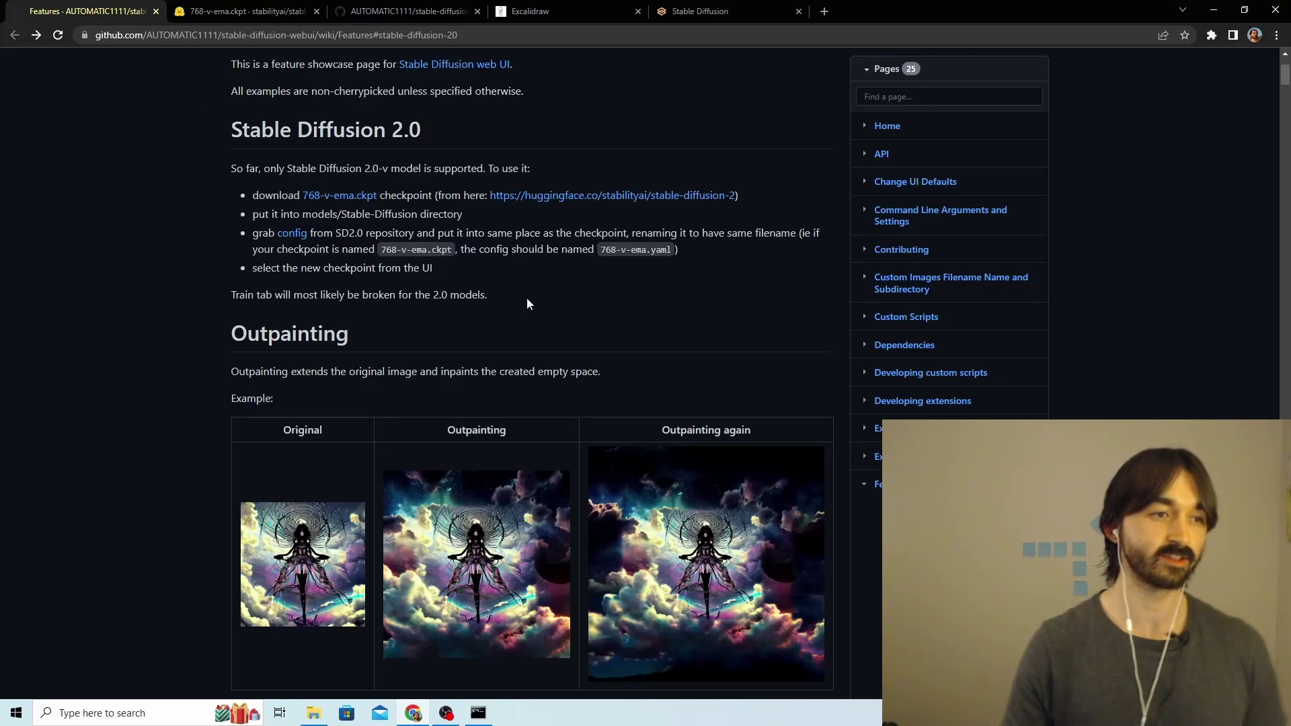
Highlight the wiki's warning that the Train tab will likely break, then return to the web UI
left_click_drag(523, 303, 193, 293)
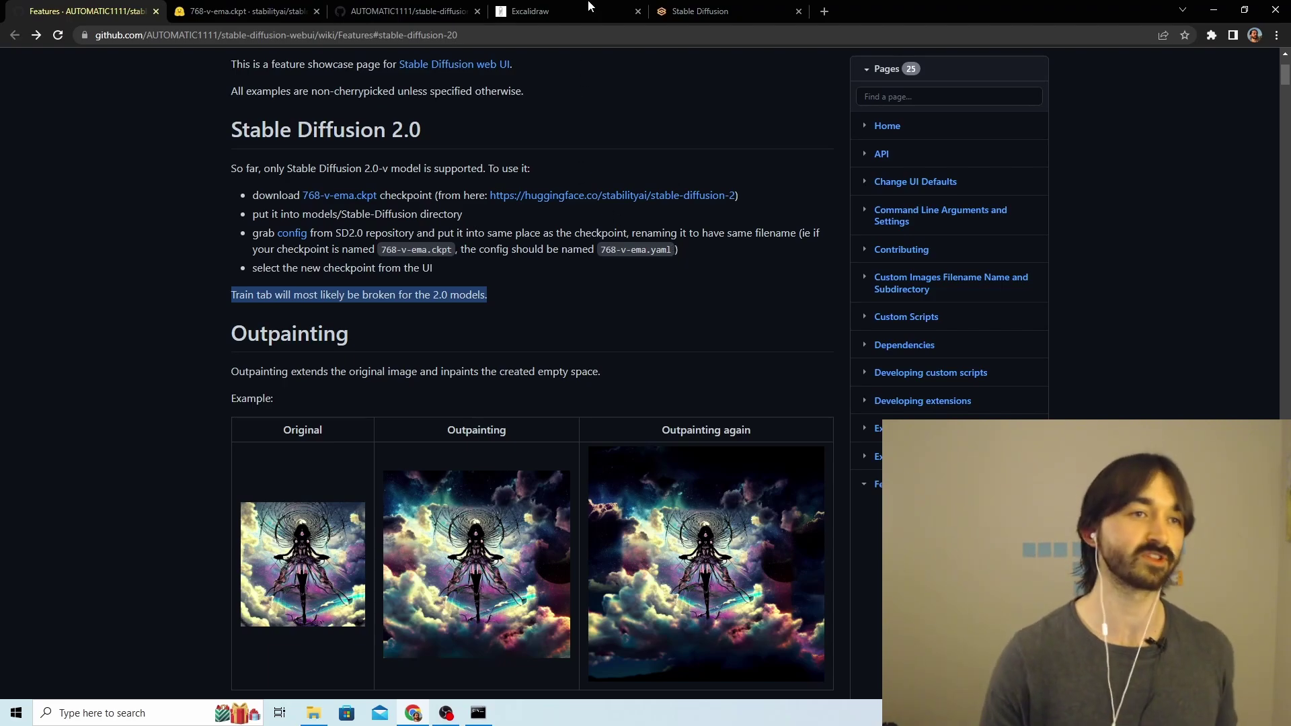
left_click(699, 11)
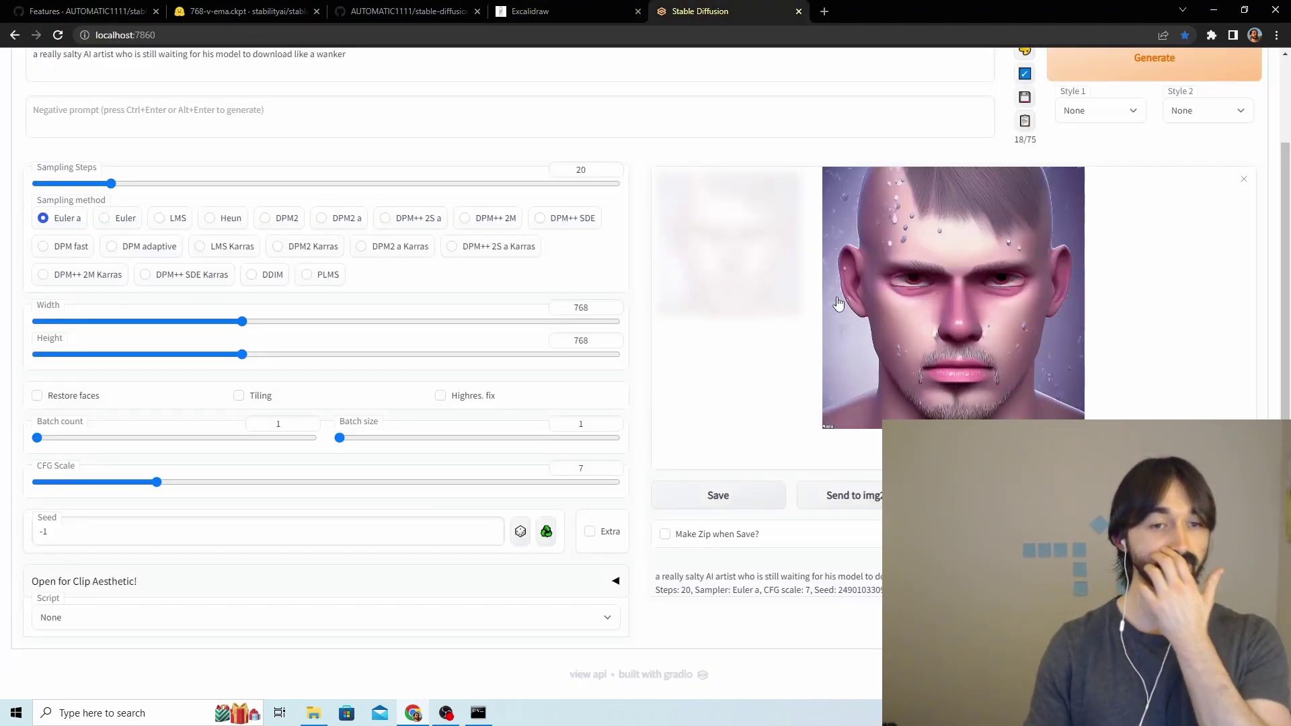
Send the portrait to img2img, prefix the prompt with 'wearing a hat,' and generate the variant
left_click(868, 496)
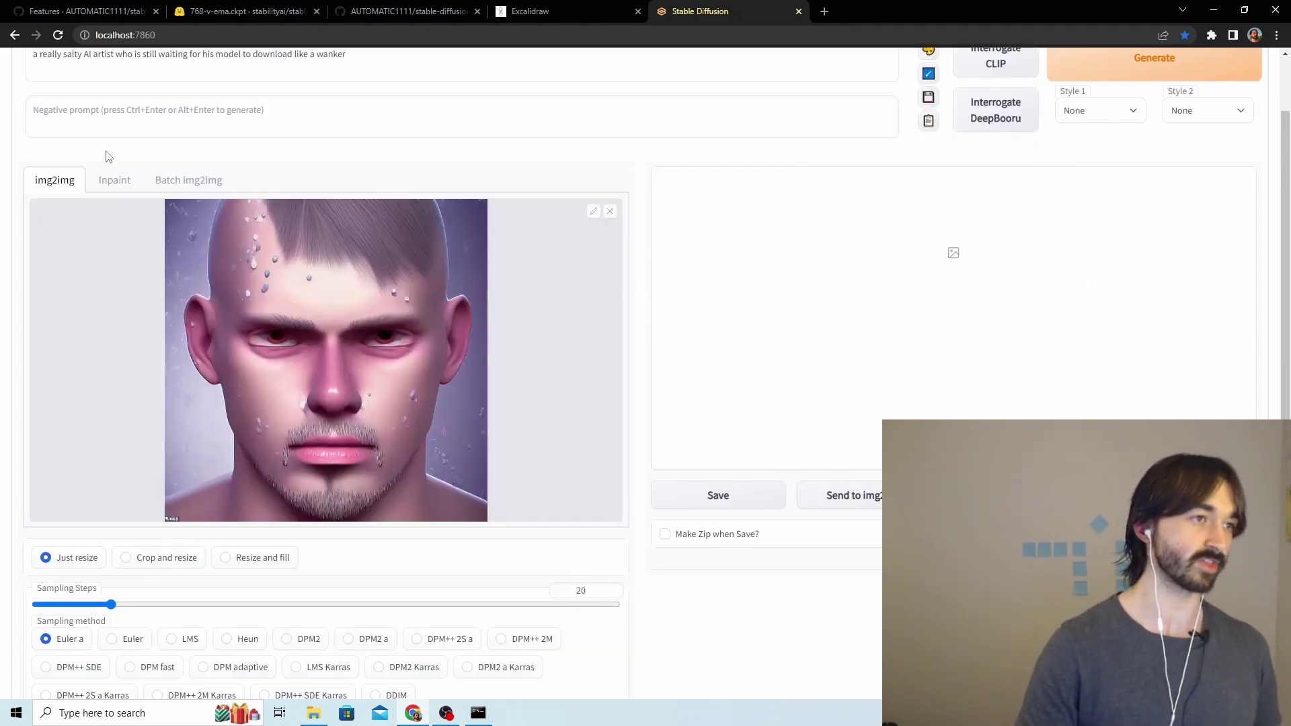
scroll(246, 124, "up", 2)
left_click(384, 160)
left_click(37, 153)
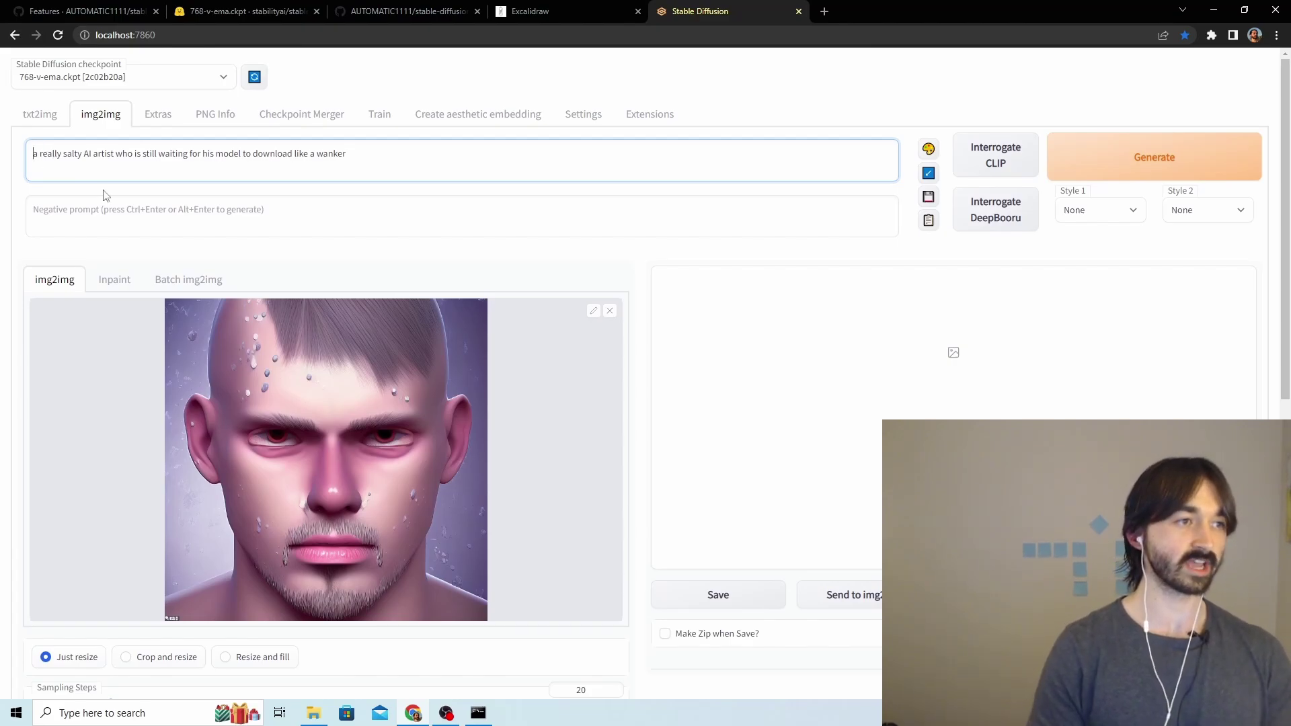
type("wearing a hat,.")
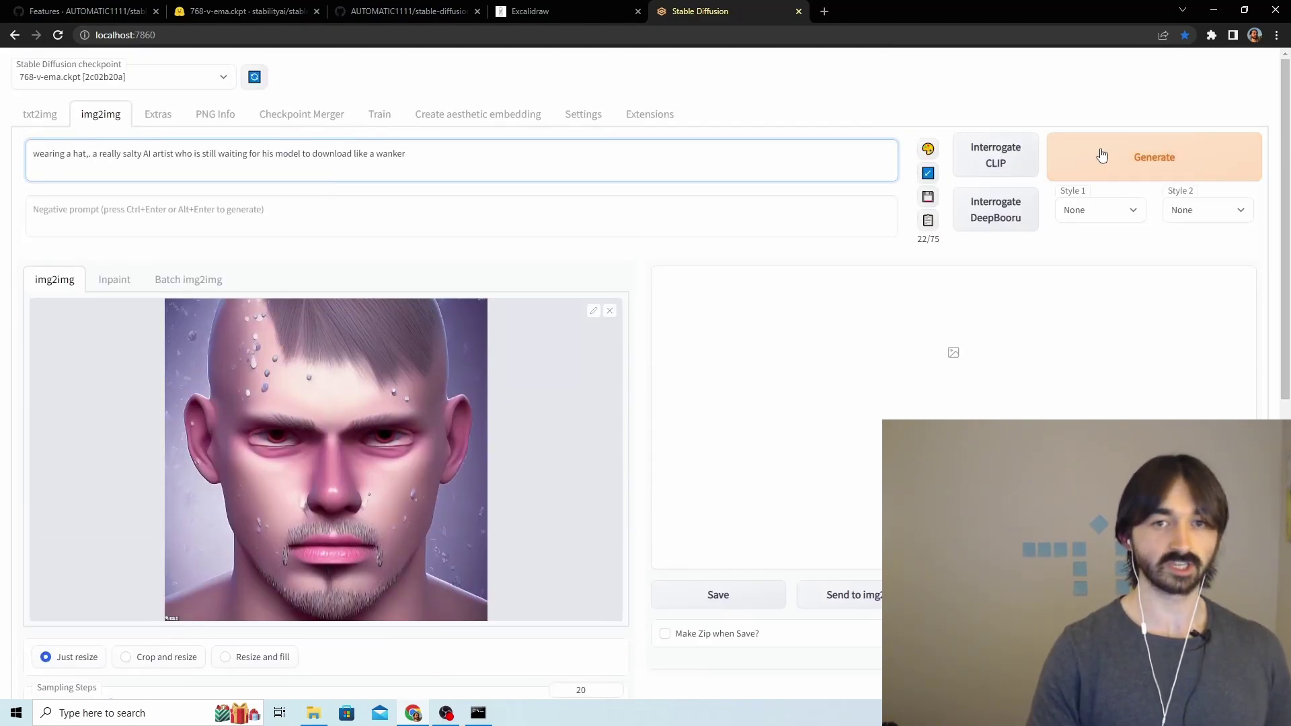
left_click(1101, 156)
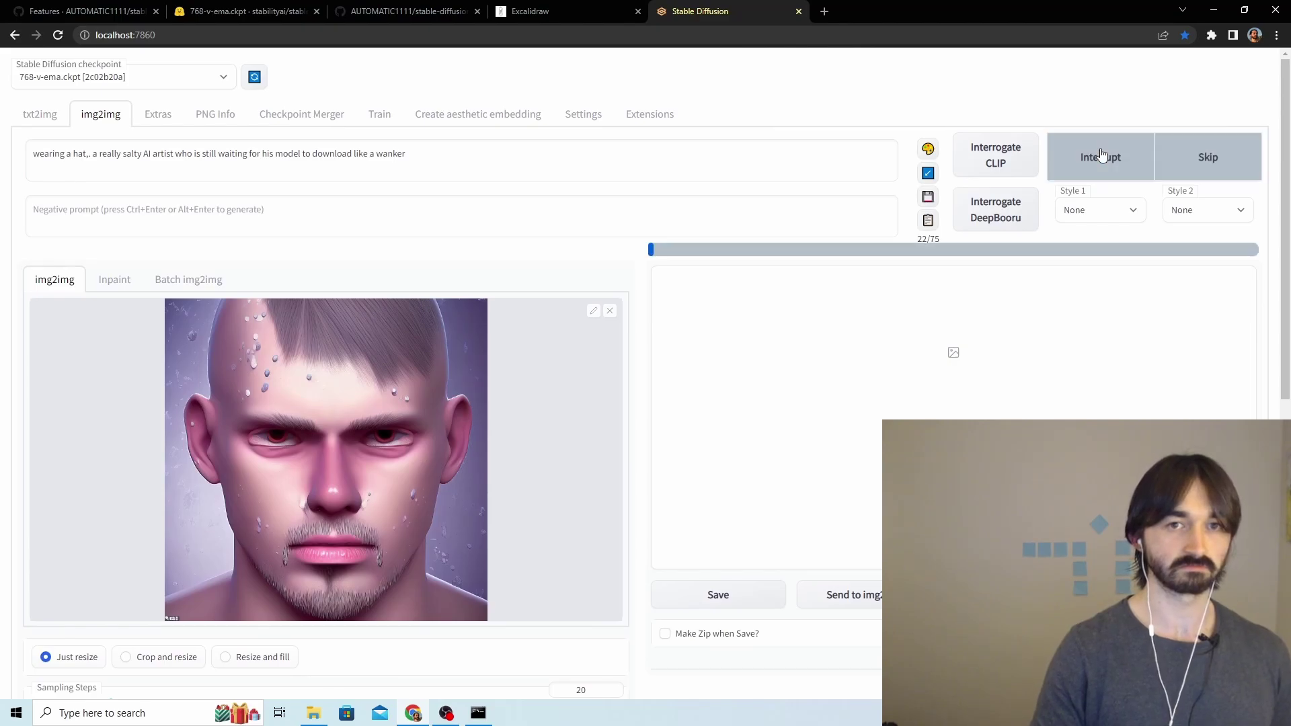
left_click(766, 337)
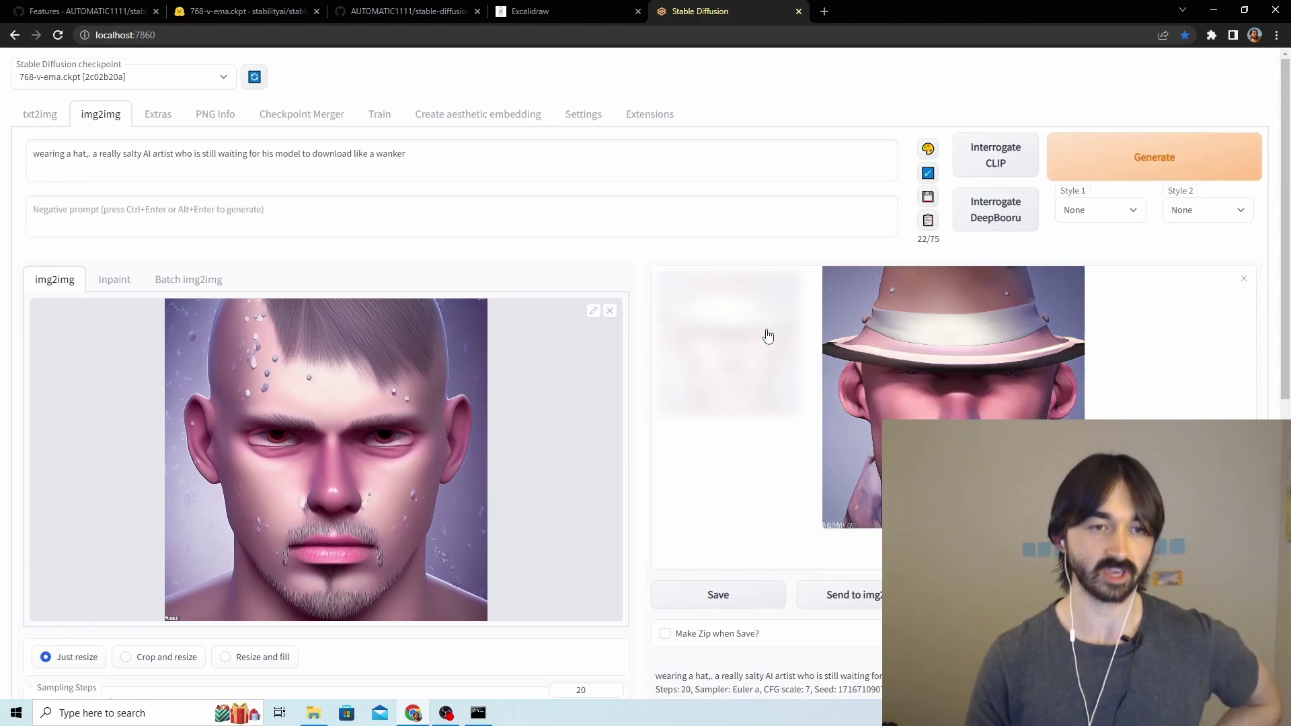